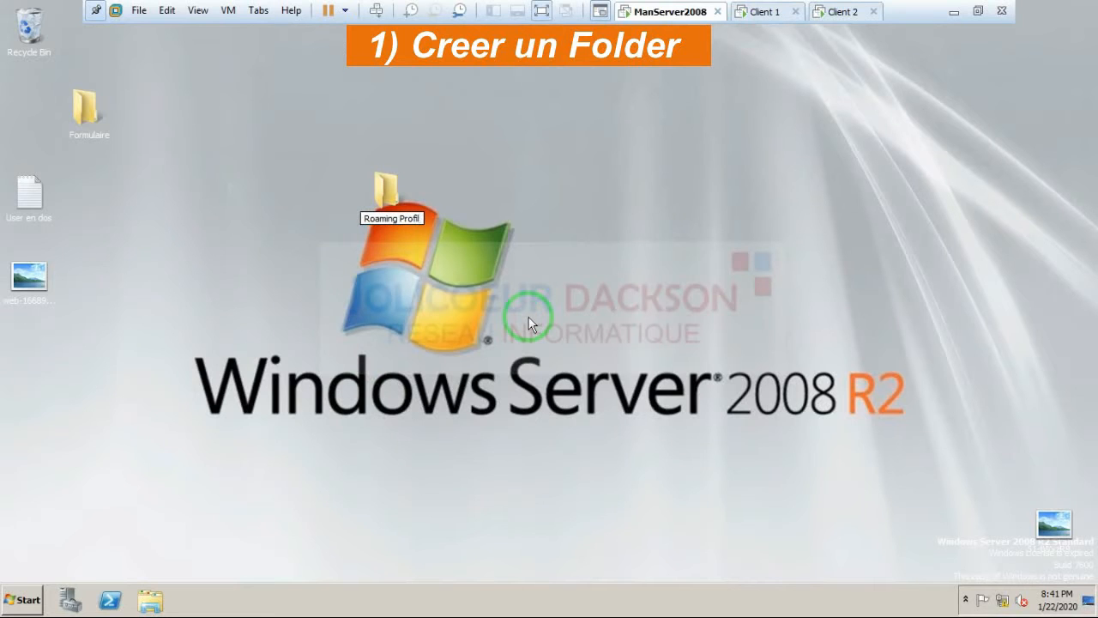
Step: Keep the new desktop folder's name as Roaming Profil and bring up its context menu
left_click(390, 195)
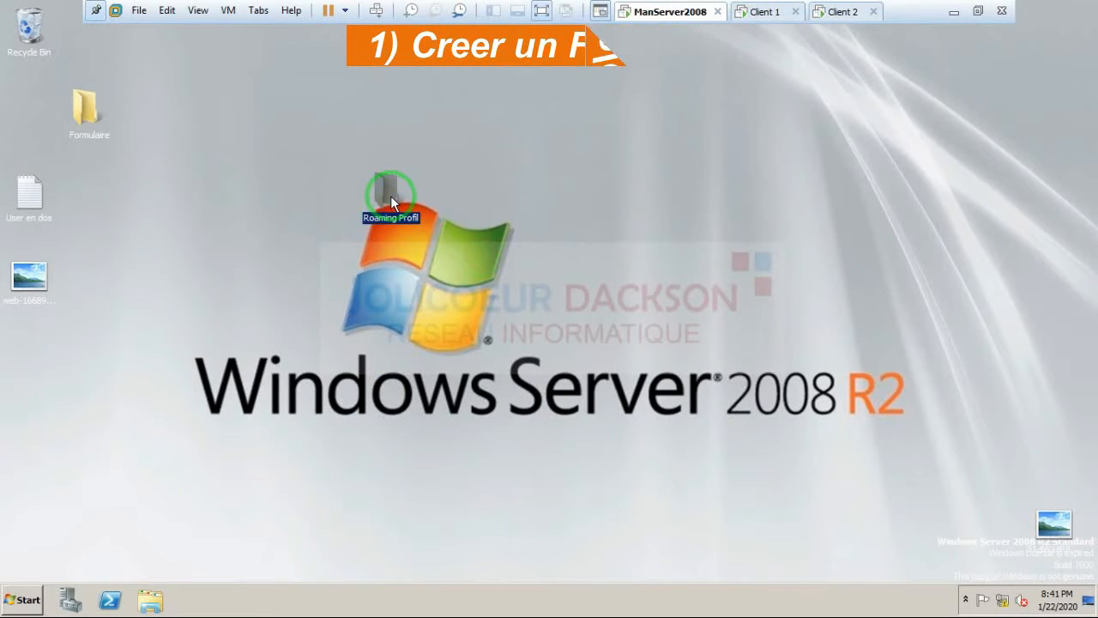
right_click(390, 196)
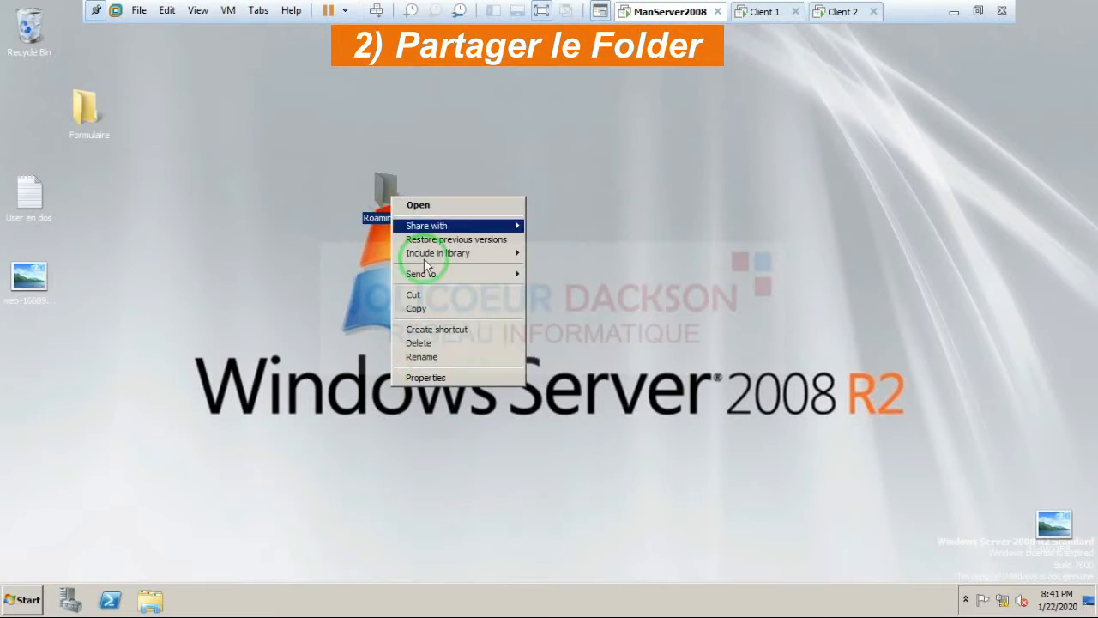
Step: Share the Roaming Profil folder with Everyone through the basic Sharing wizard
left_click(428, 379)
left_click(450, 230)
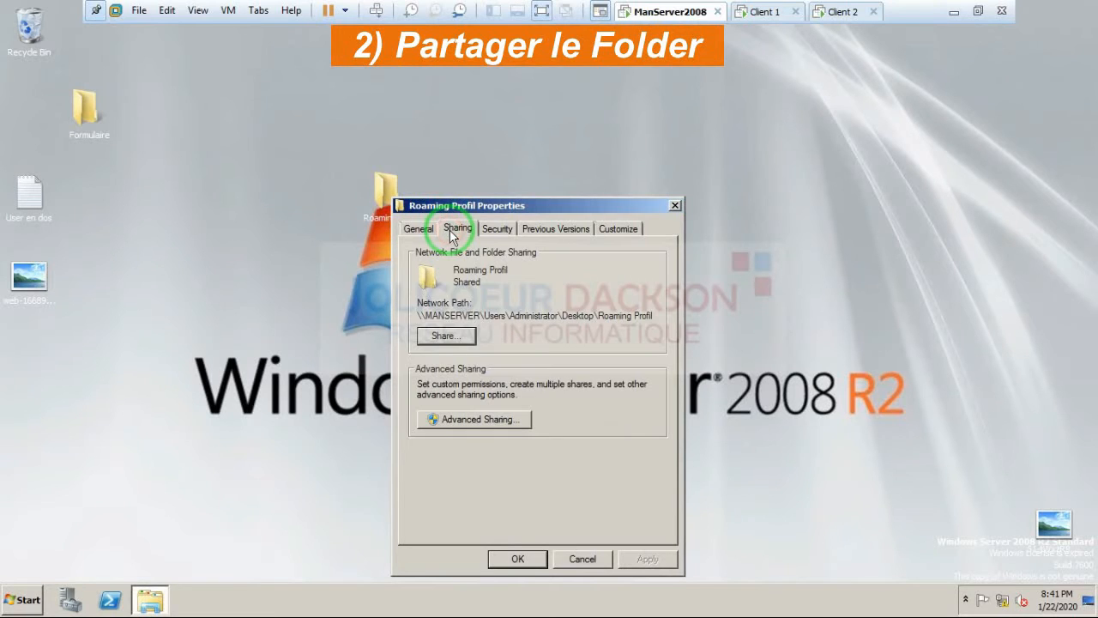
left_click(446, 336)
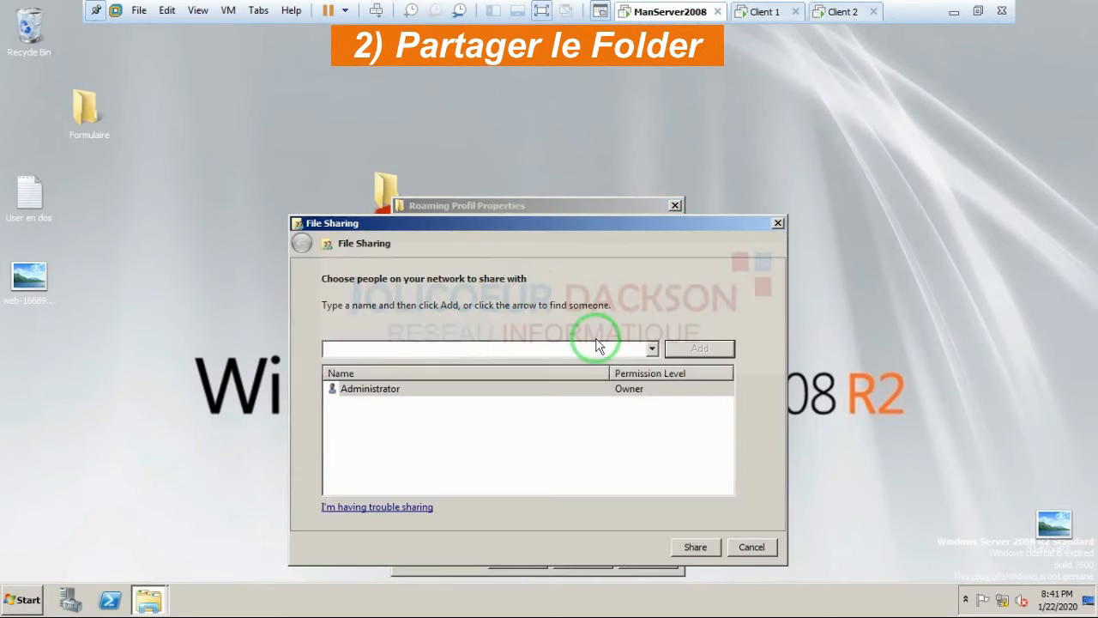
left_click(652, 348)
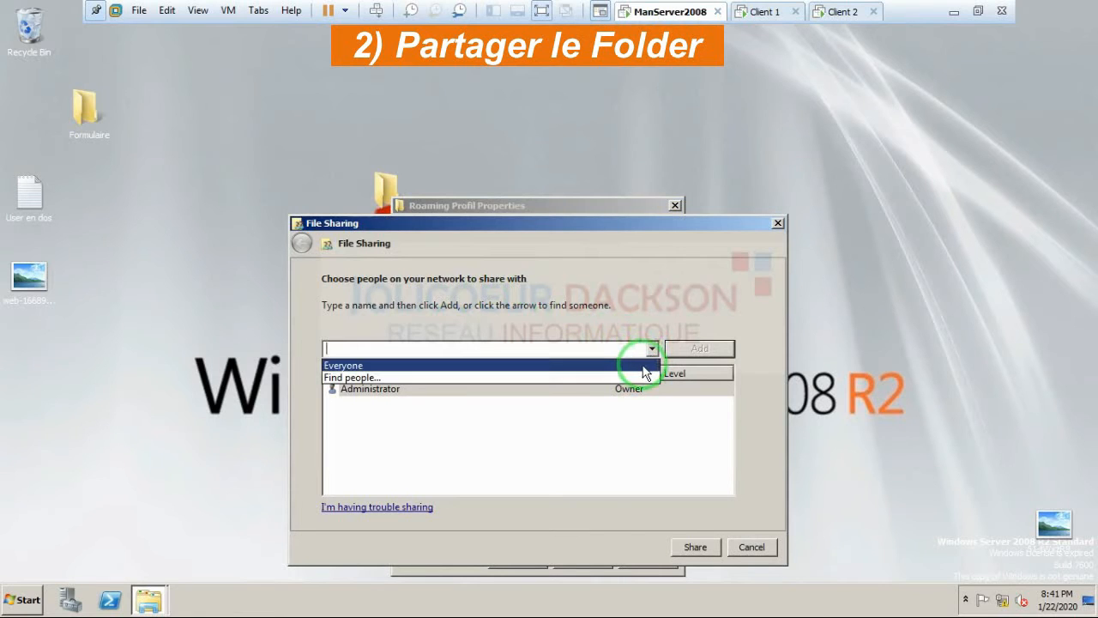
left_click(695, 352)
left_click(699, 348)
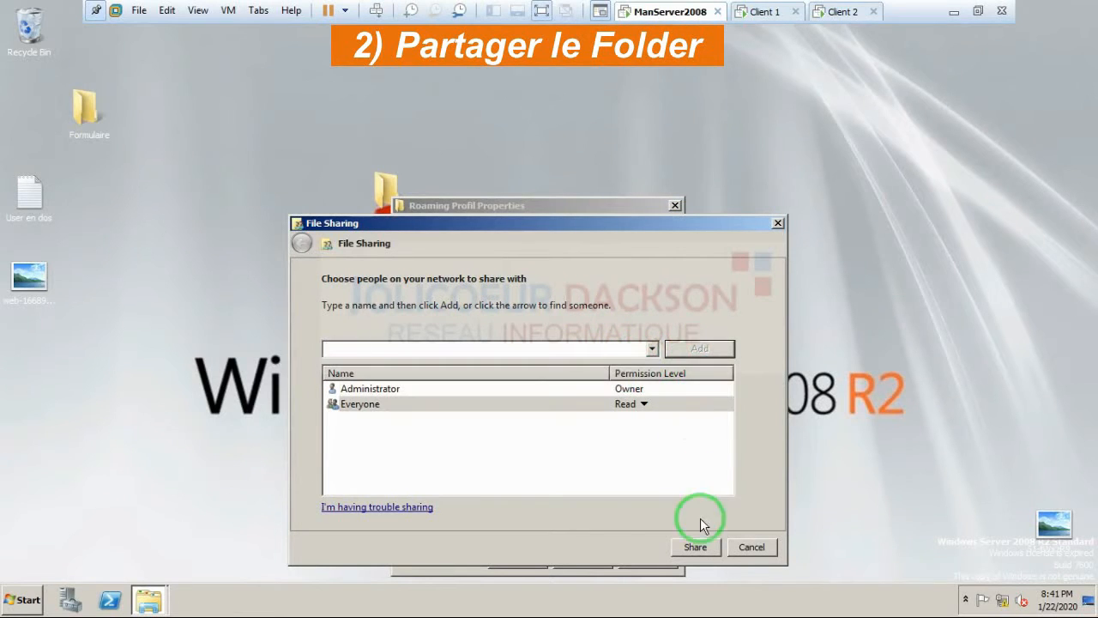
left_click(695, 545)
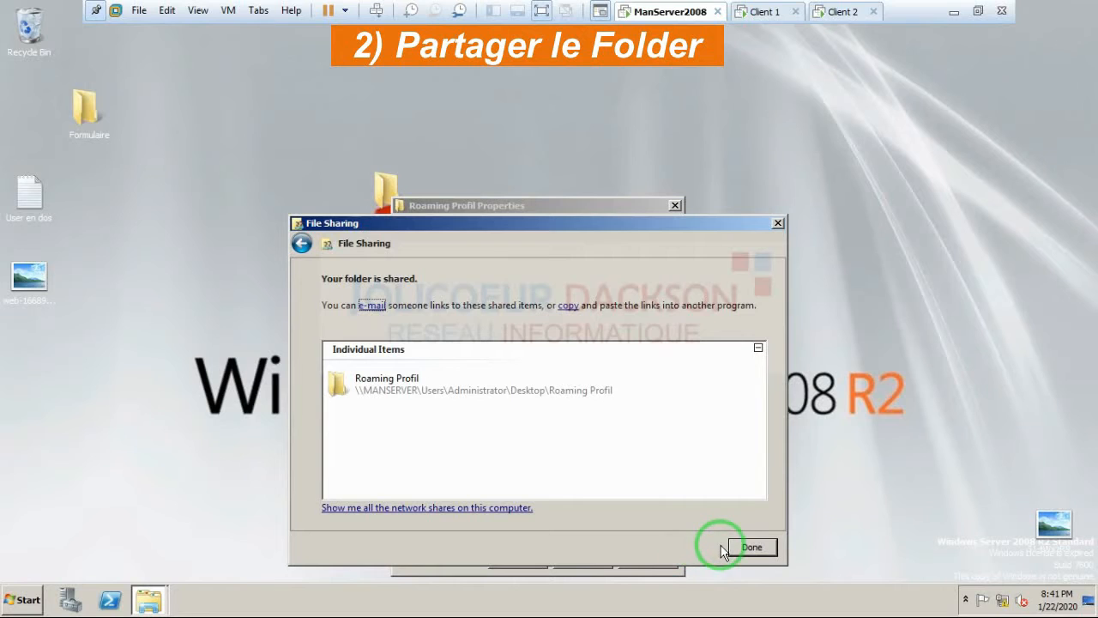
left_click(739, 547)
Step: In Advanced Sharing, enable Share this folder and give Everyone Full Control share permission
left_click(512, 421)
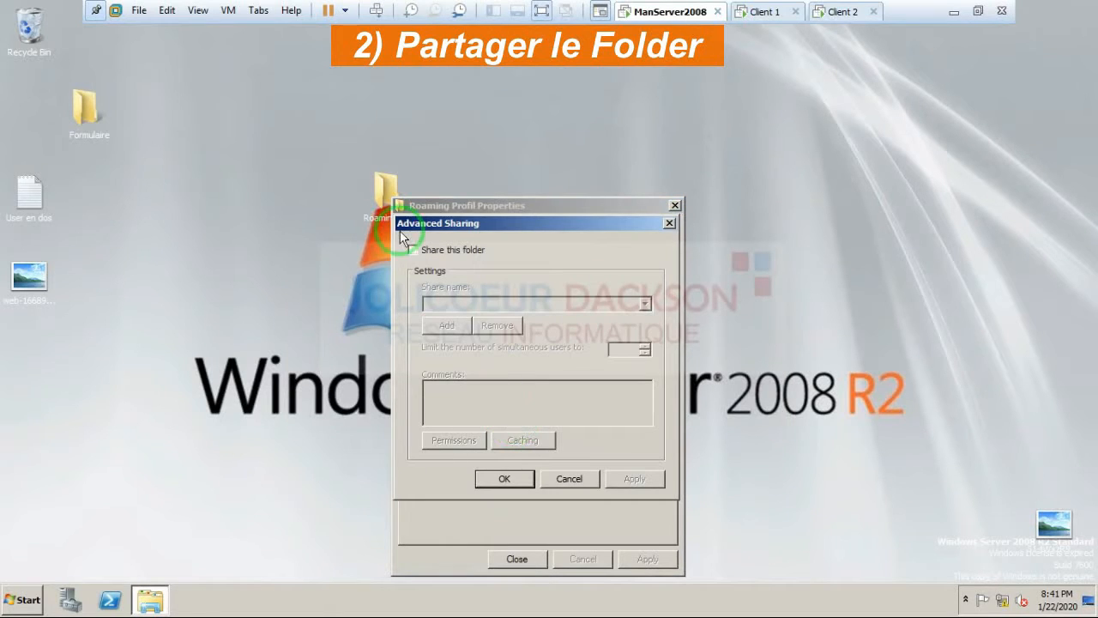
left_click(413, 251)
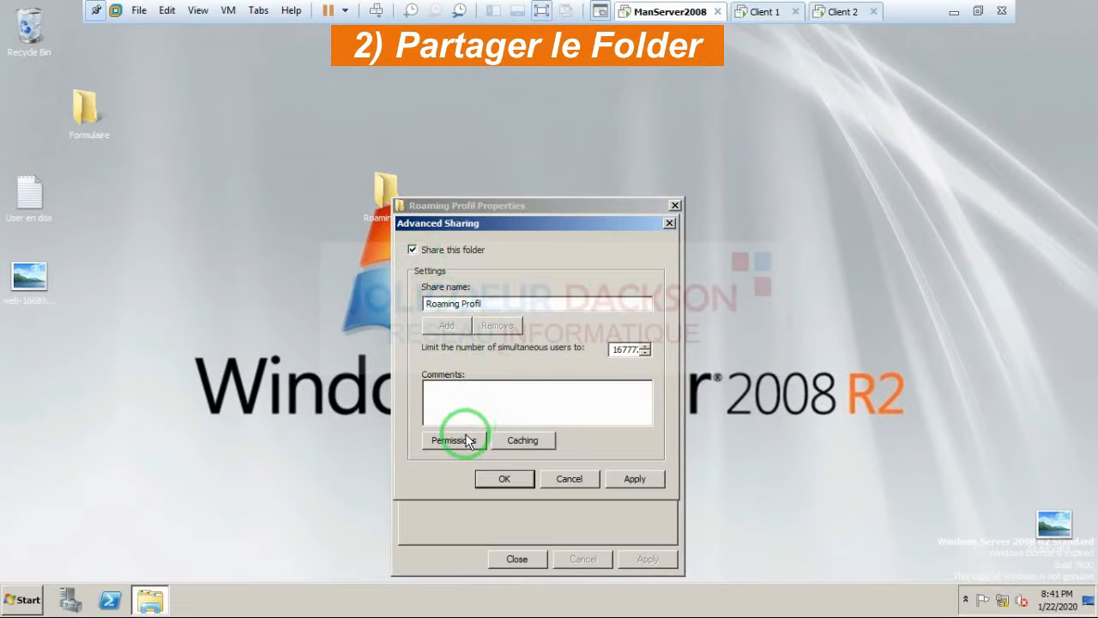
left_click(455, 440)
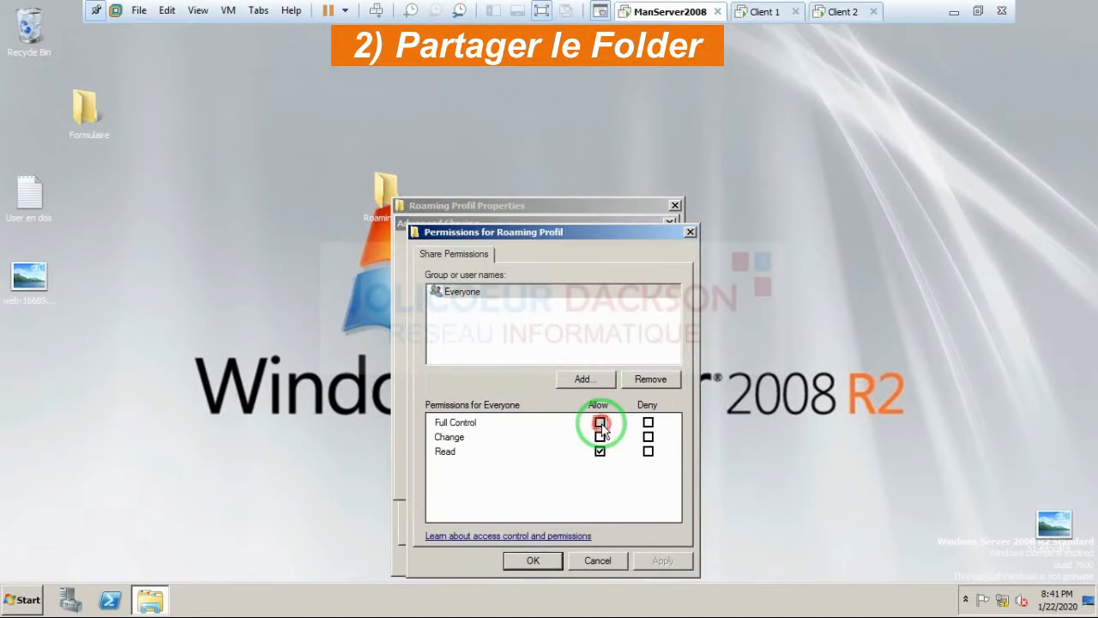
left_click(600, 422)
left_click(662, 561)
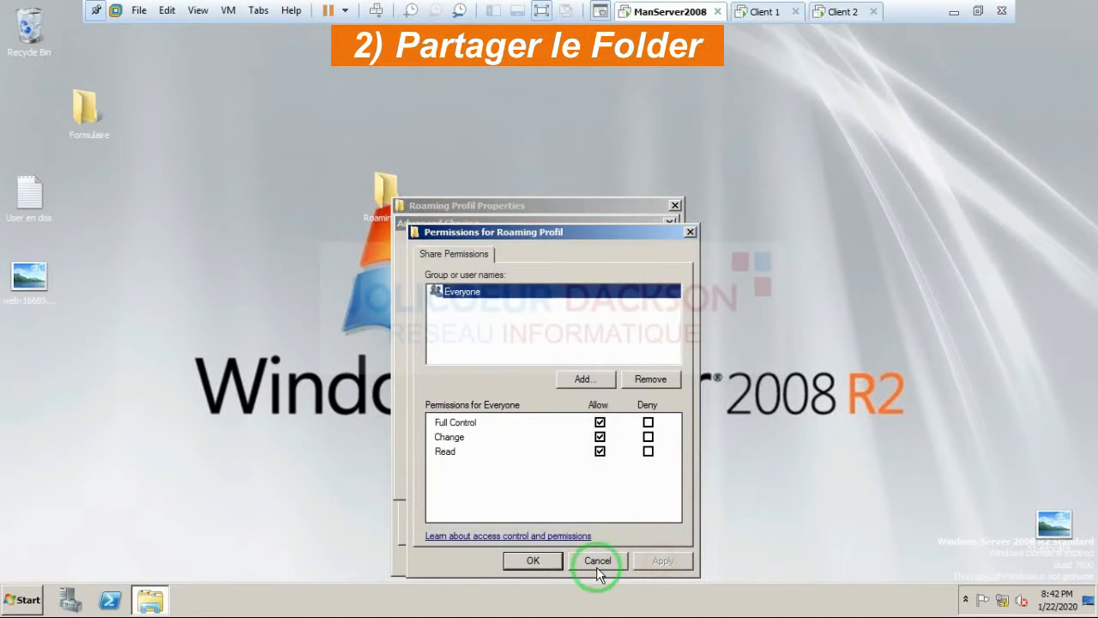
left_click(533, 560)
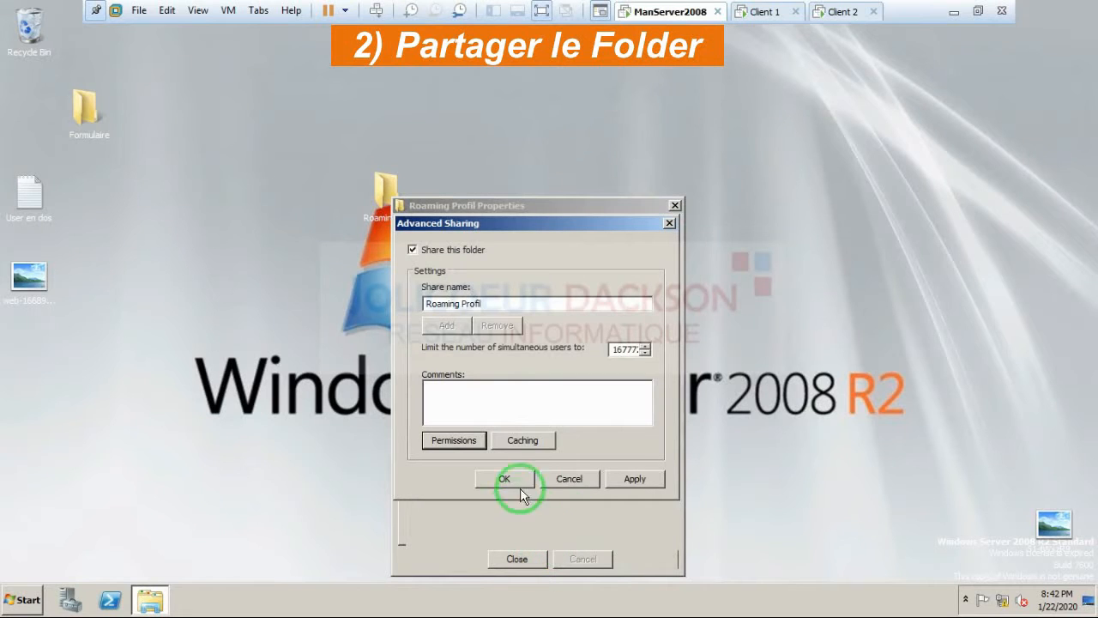
left_click(633, 477)
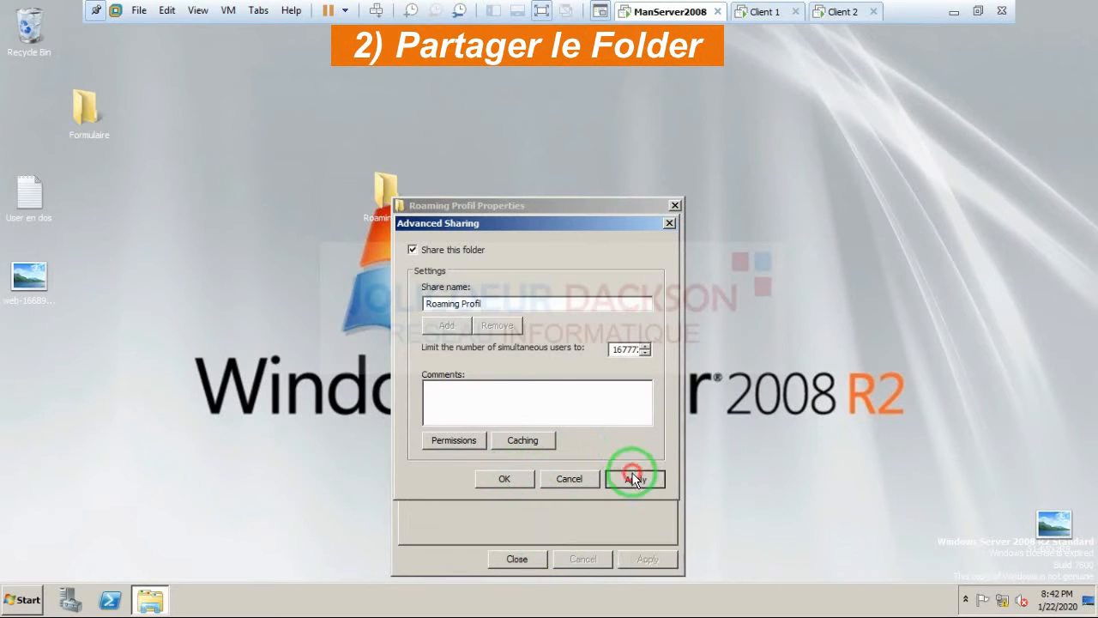
left_click(526, 482)
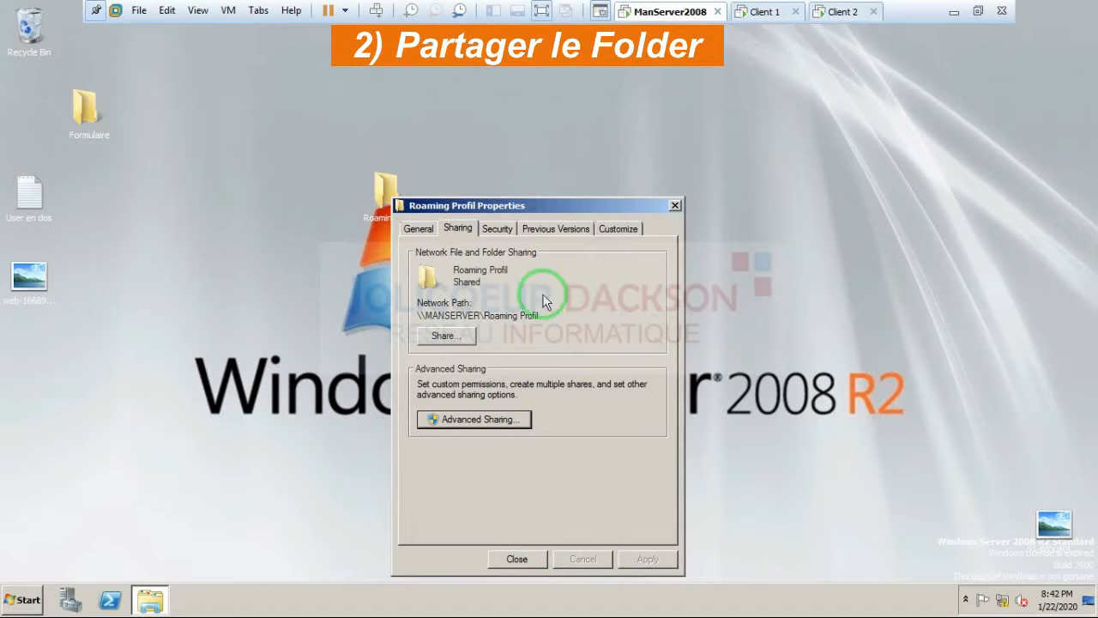
Step: Allow Everyone Full control in the folder's Security permissions and close its properties
left_click(499, 229)
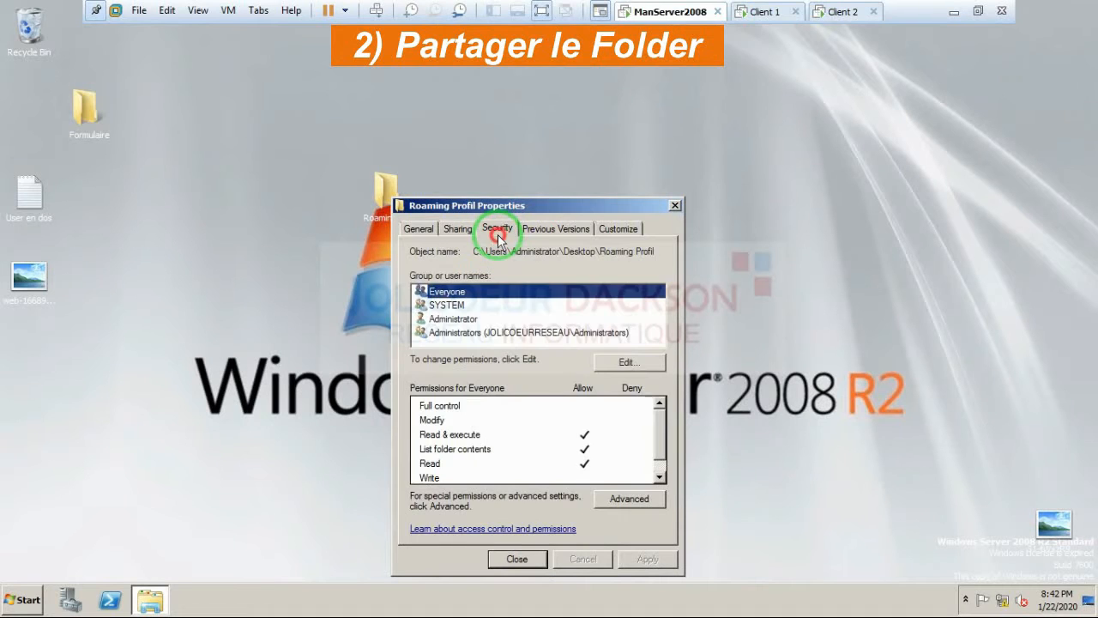
left_click(624, 363)
left_click(607, 453)
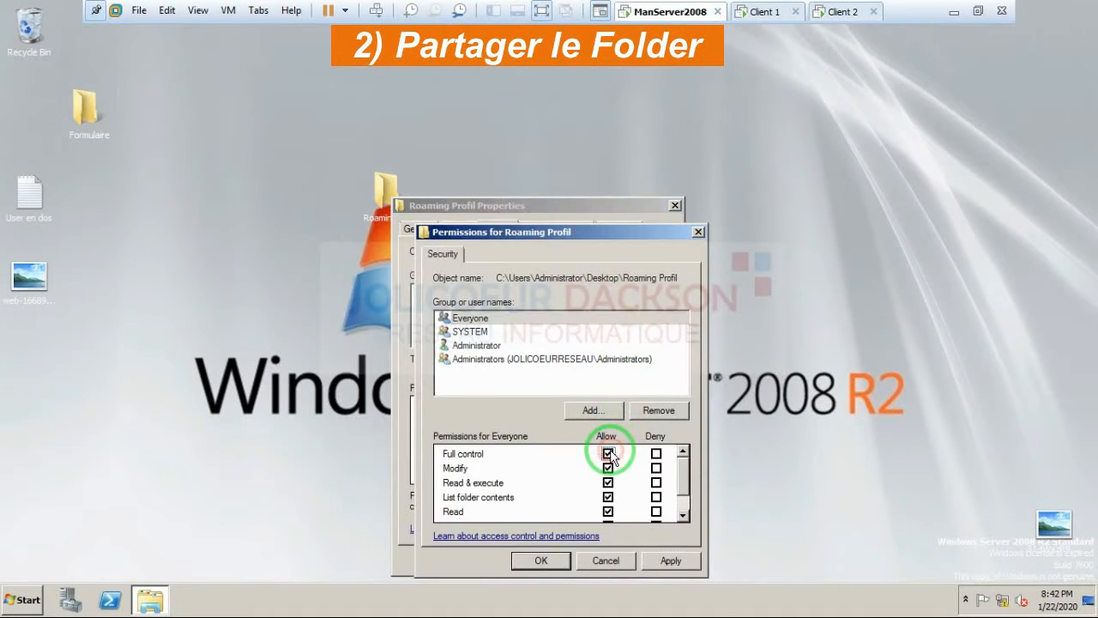
left_click(666, 560)
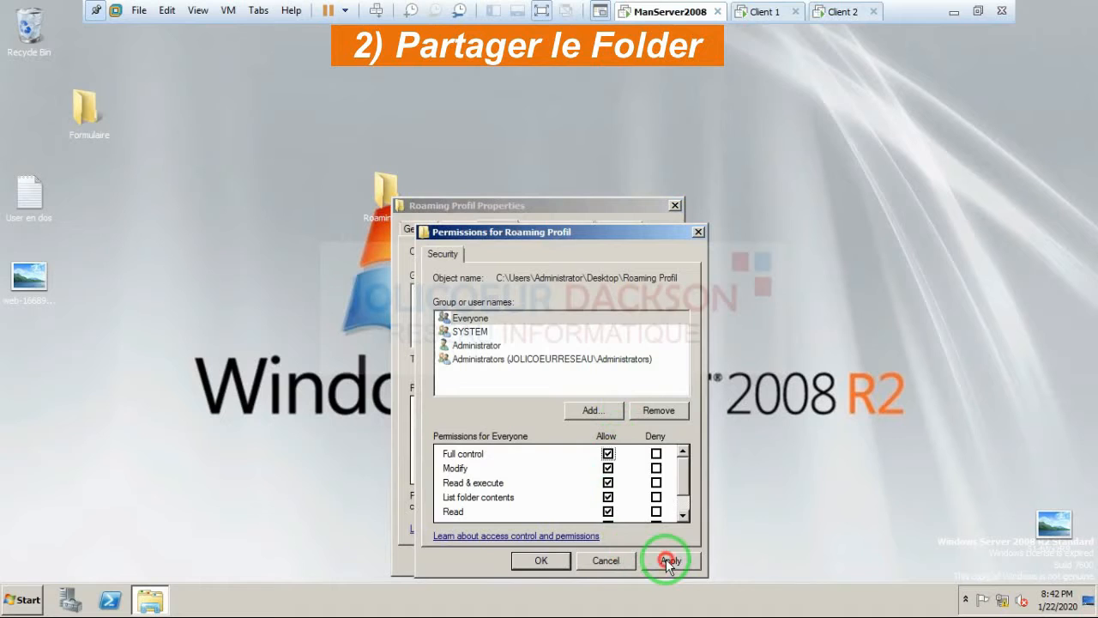
left_click(543, 562)
left_click(524, 560)
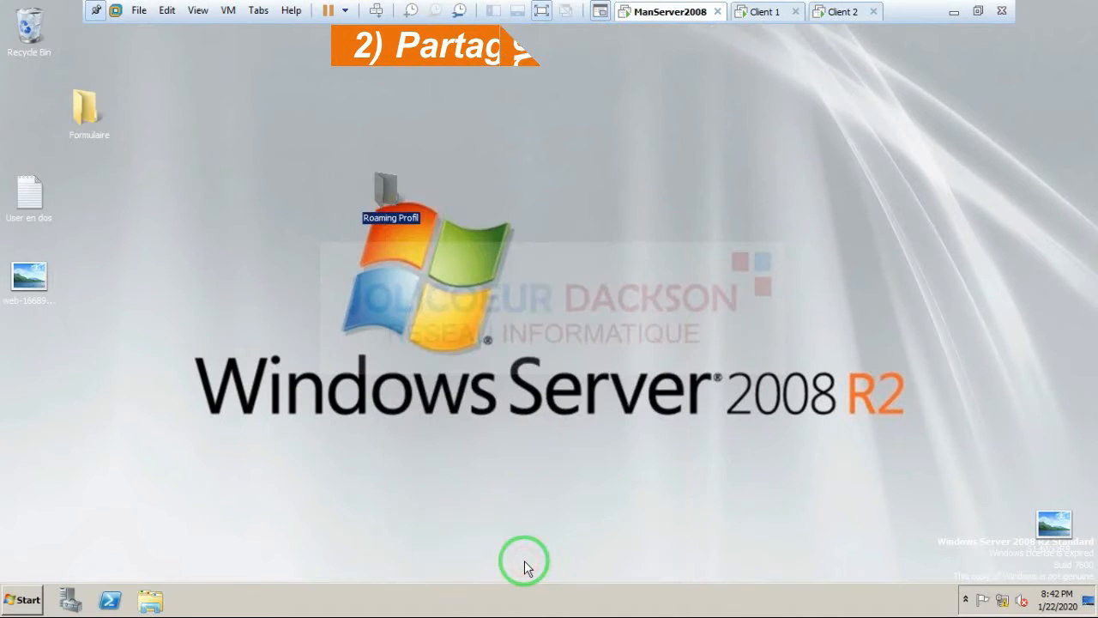
left_click(585, 245)
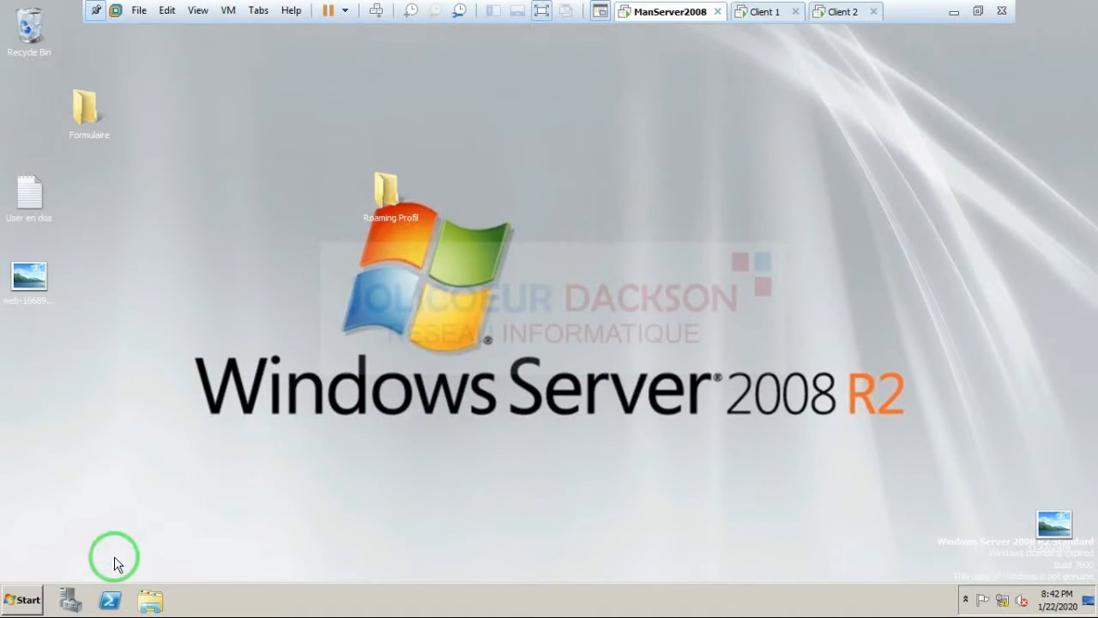
Step: Launch Active Directory Users and Computers from the Start menu and maximise its window
left_click(22, 600)
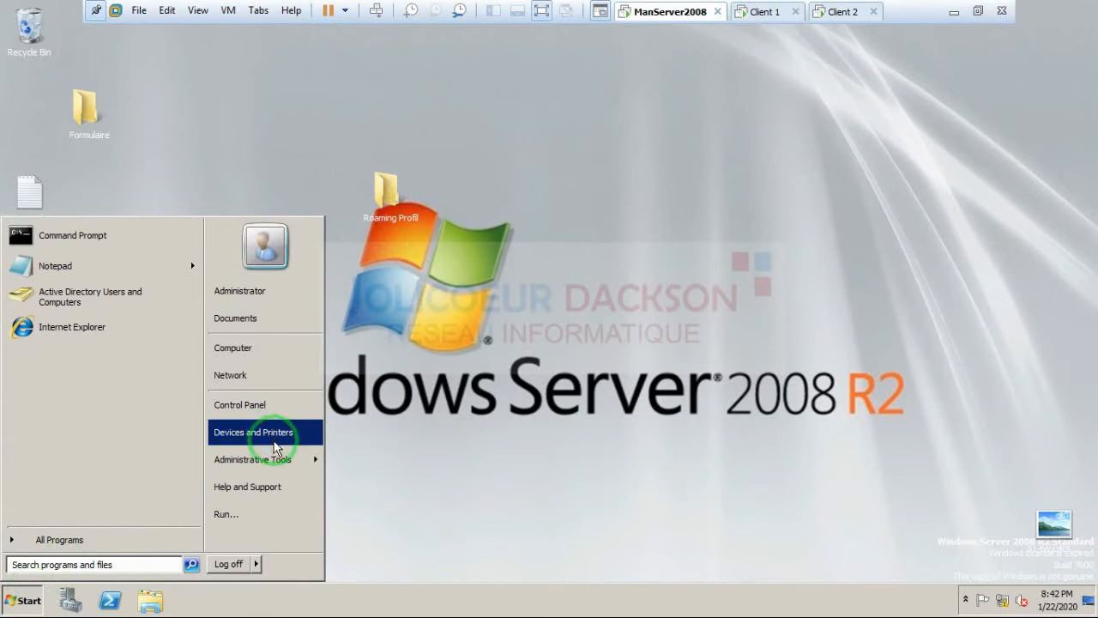
mouse_move(282, 457)
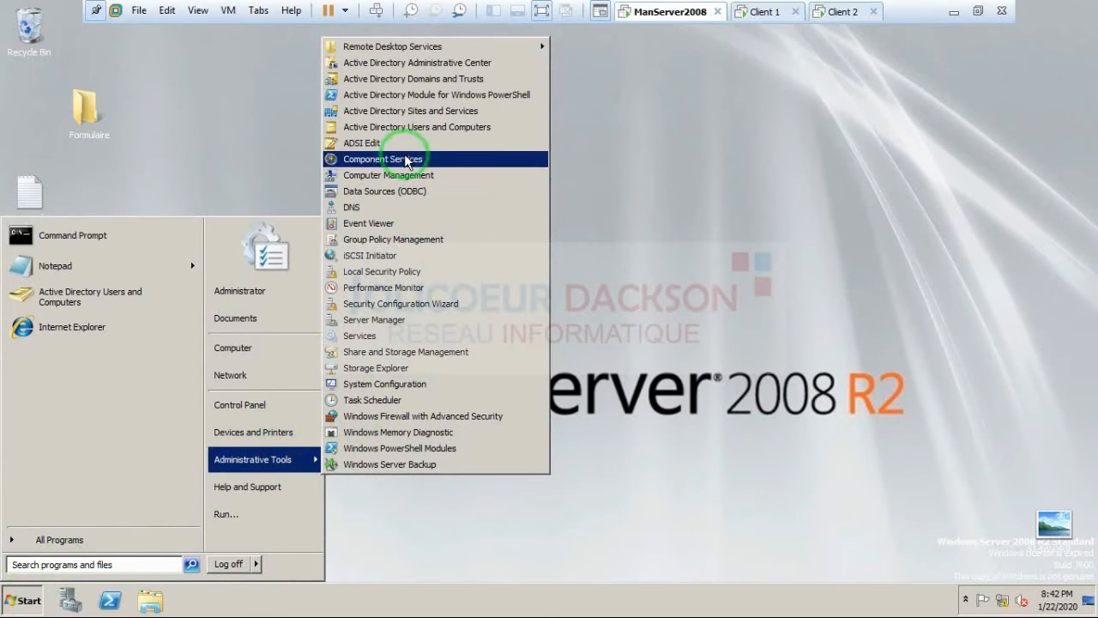
left_click(399, 128)
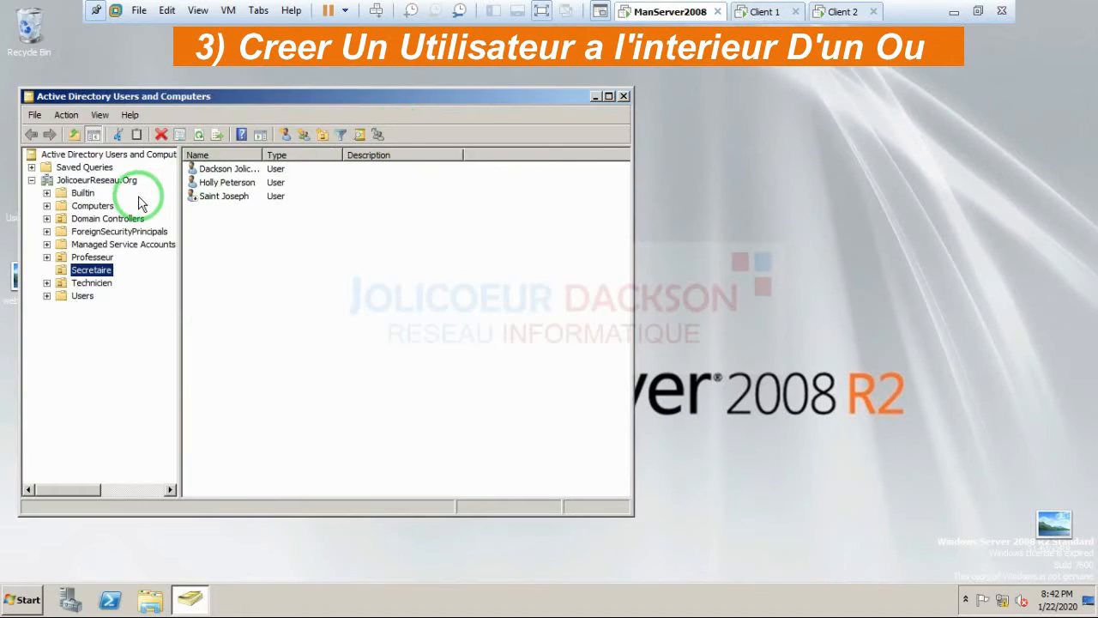
left_click(236, 96)
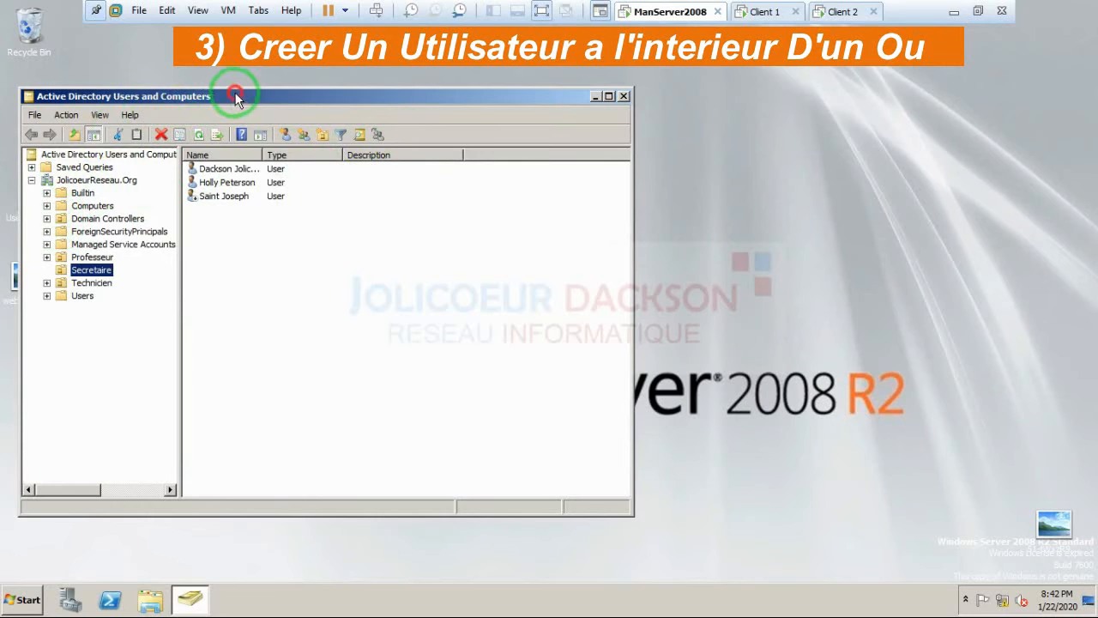
double_click(236, 96)
Step: Browse the Professeur and Secretaire units, then choose New > User on Professeur
left_click(64, 169)
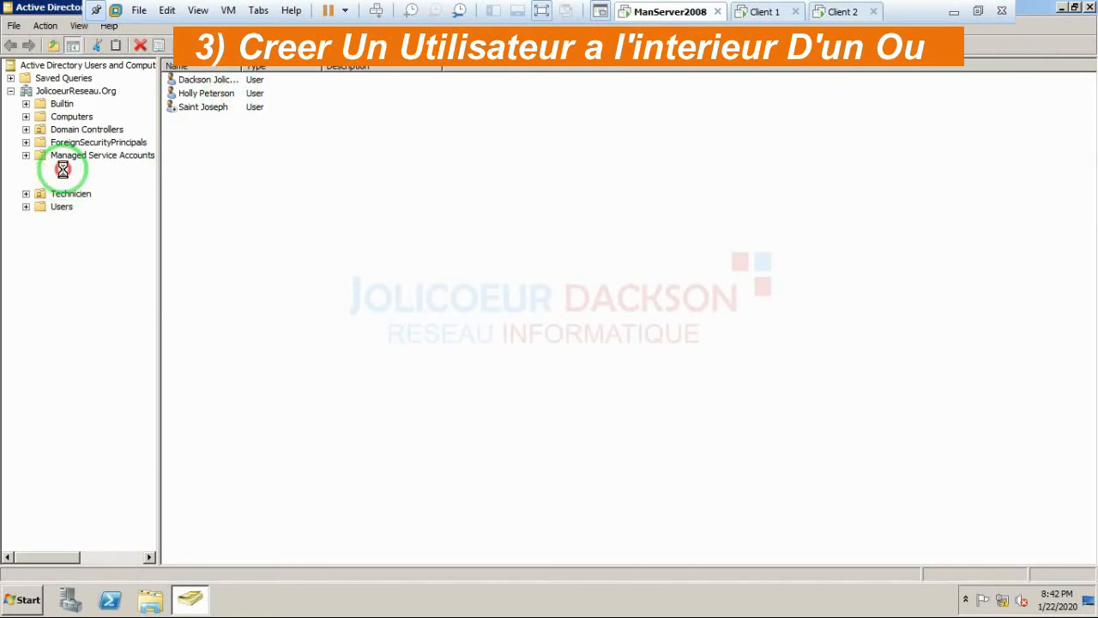
left_click(66, 183)
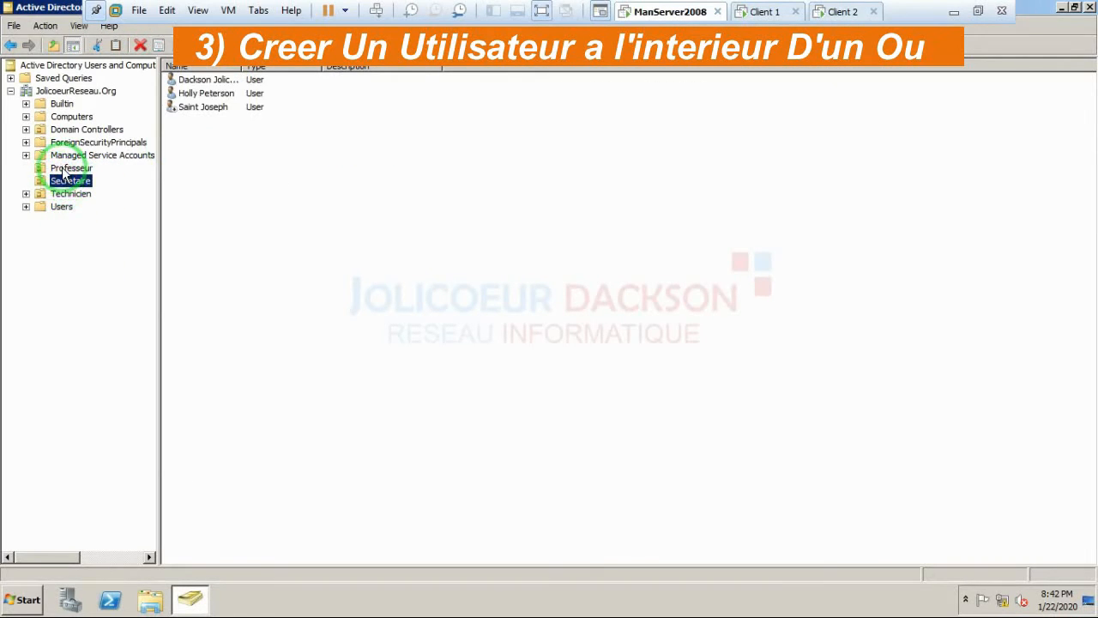
left_click(64, 170)
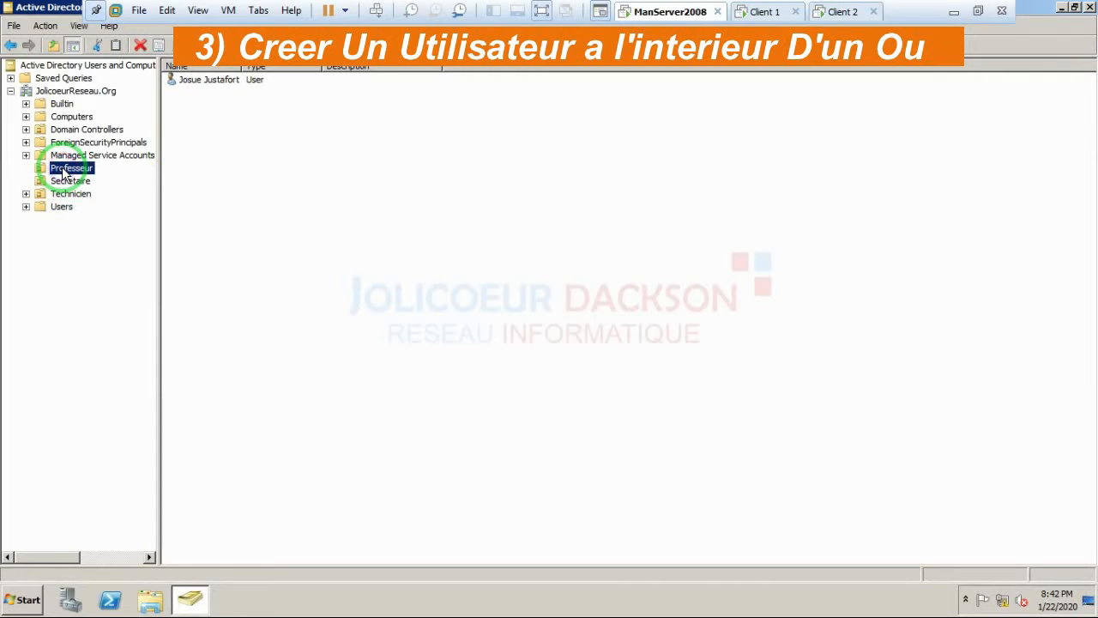
right_click(64, 170)
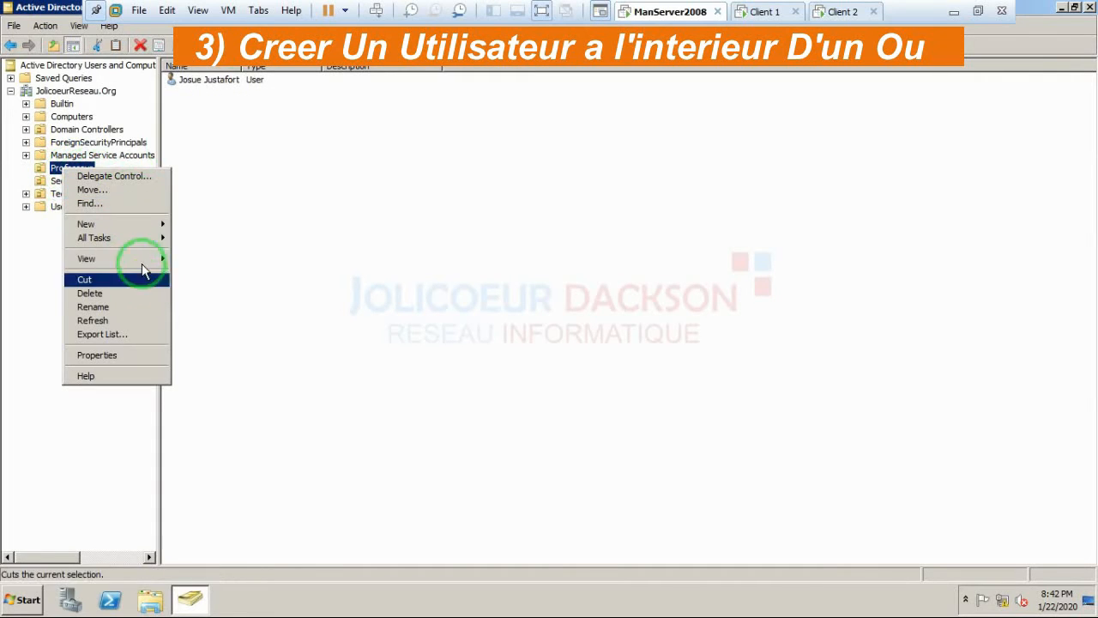
mouse_move(134, 228)
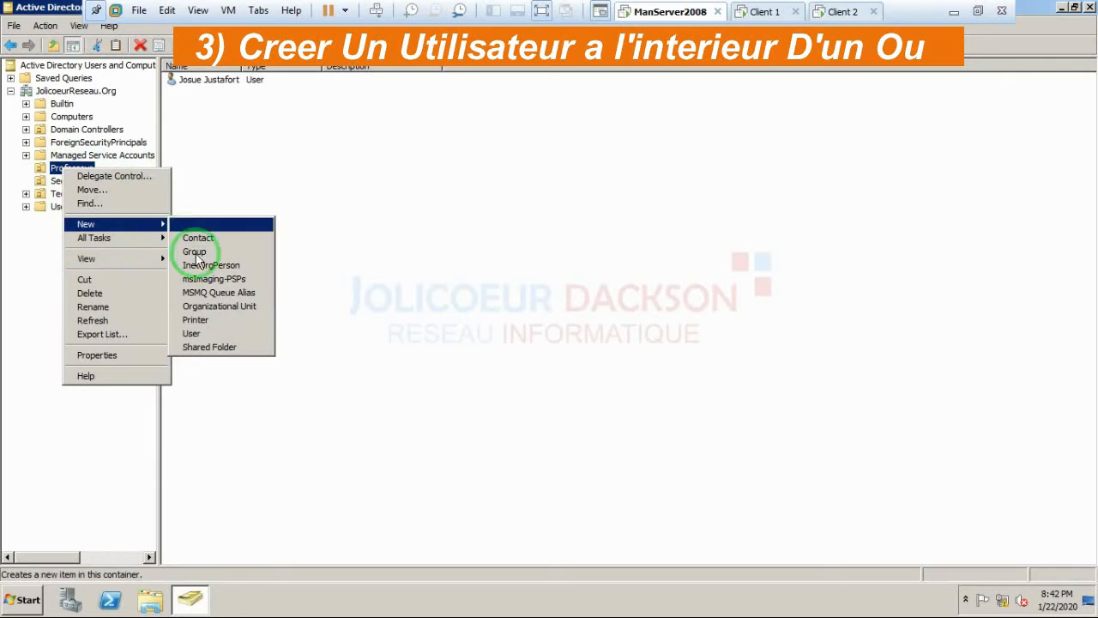
left_click(190, 335)
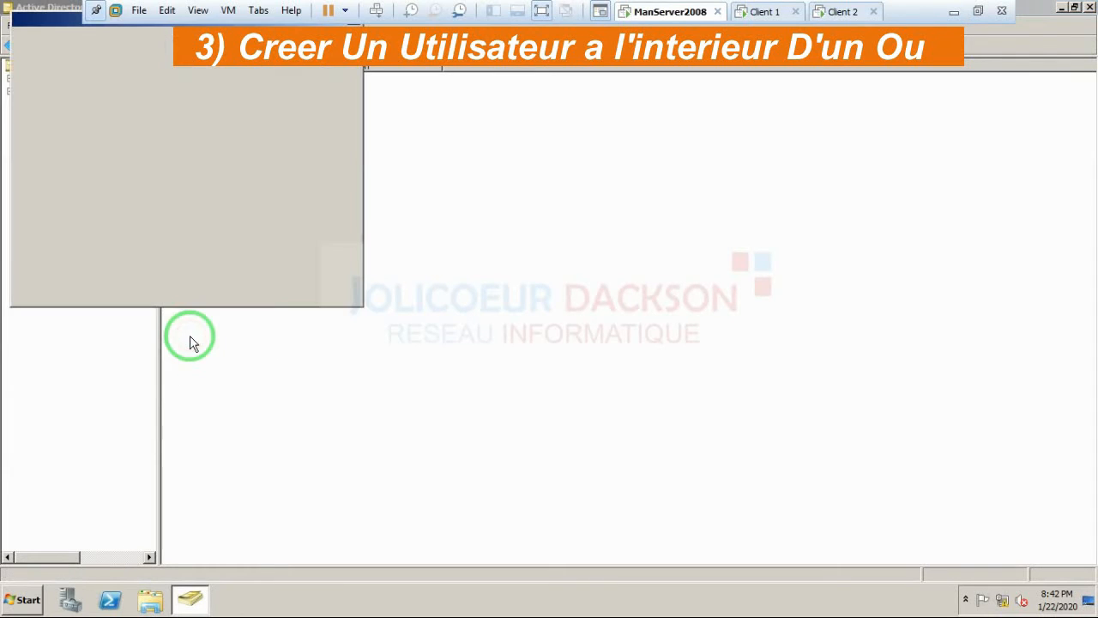
Step: Enter the new user's first name, last name and logon name
left_click(155, 102)
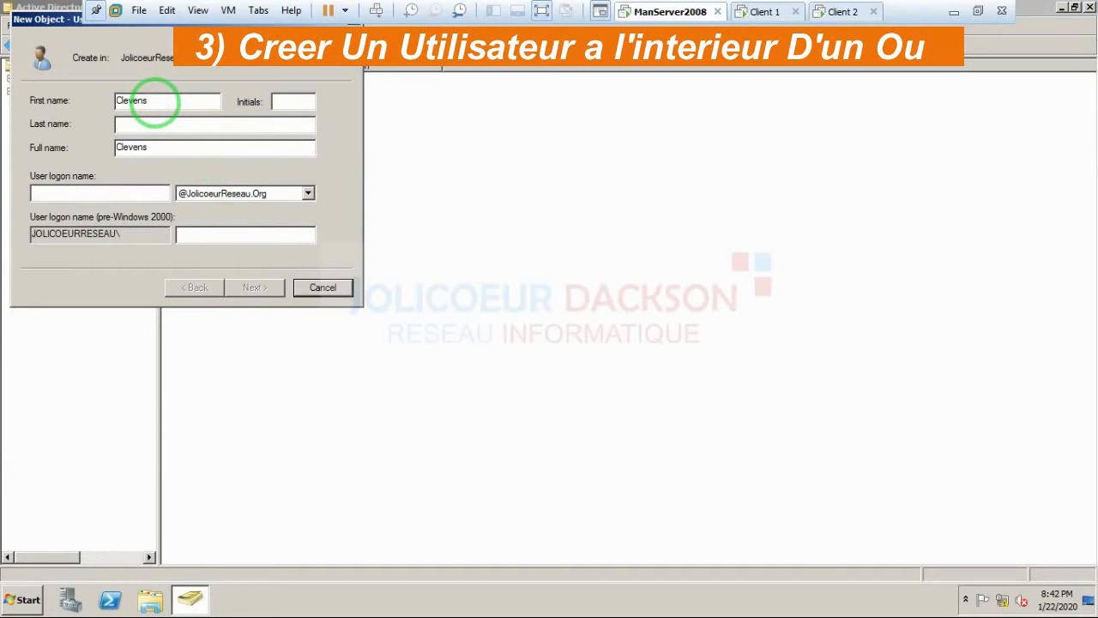
type("Clevens")
left_click(147, 127)
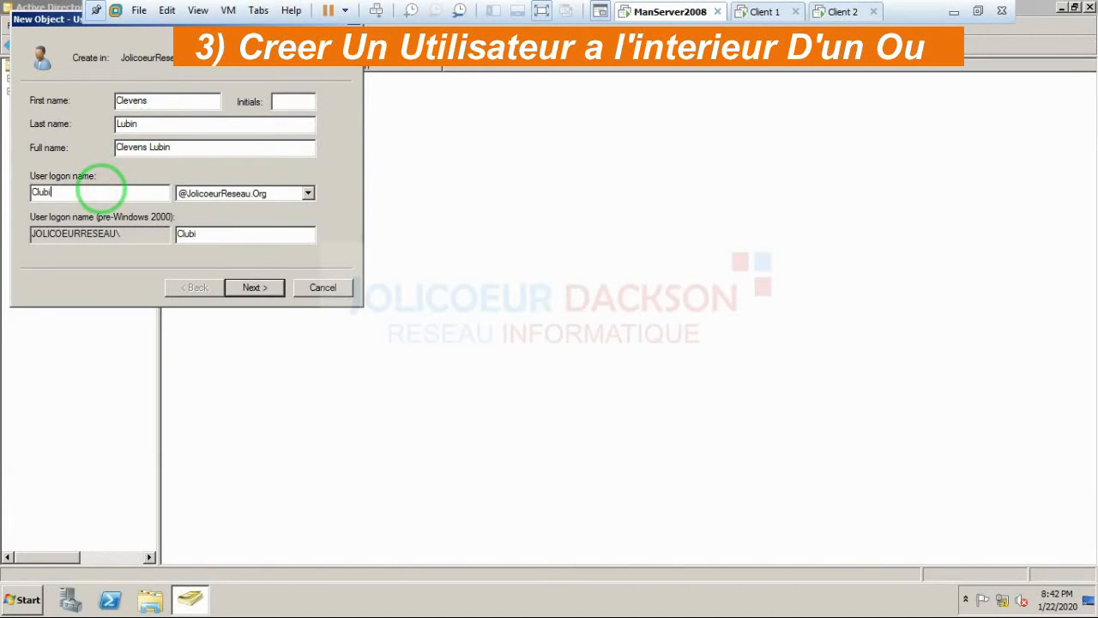
type("n")
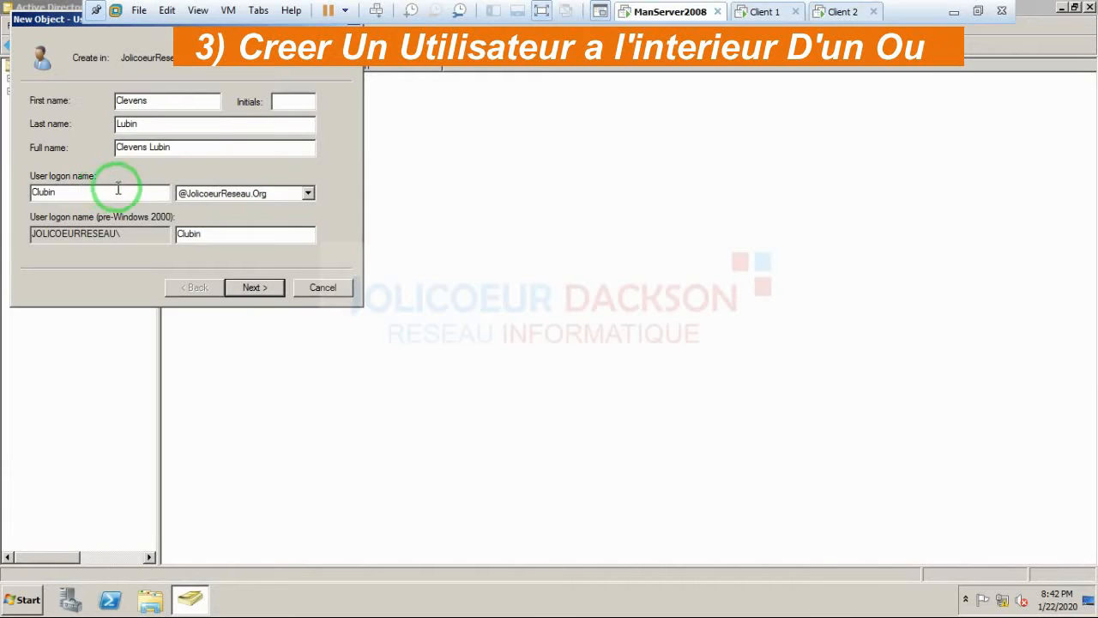
left_click(253, 289)
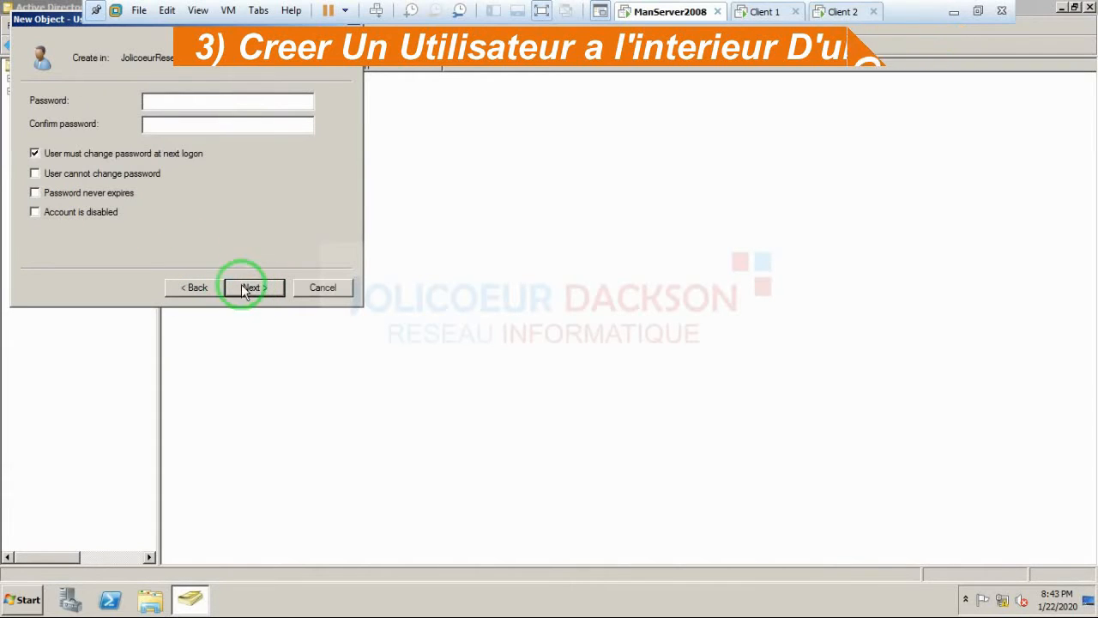
Step: Set the account password so it cannot be changed and isn't forced at next logon
left_click(34, 153)
left_click(35, 174)
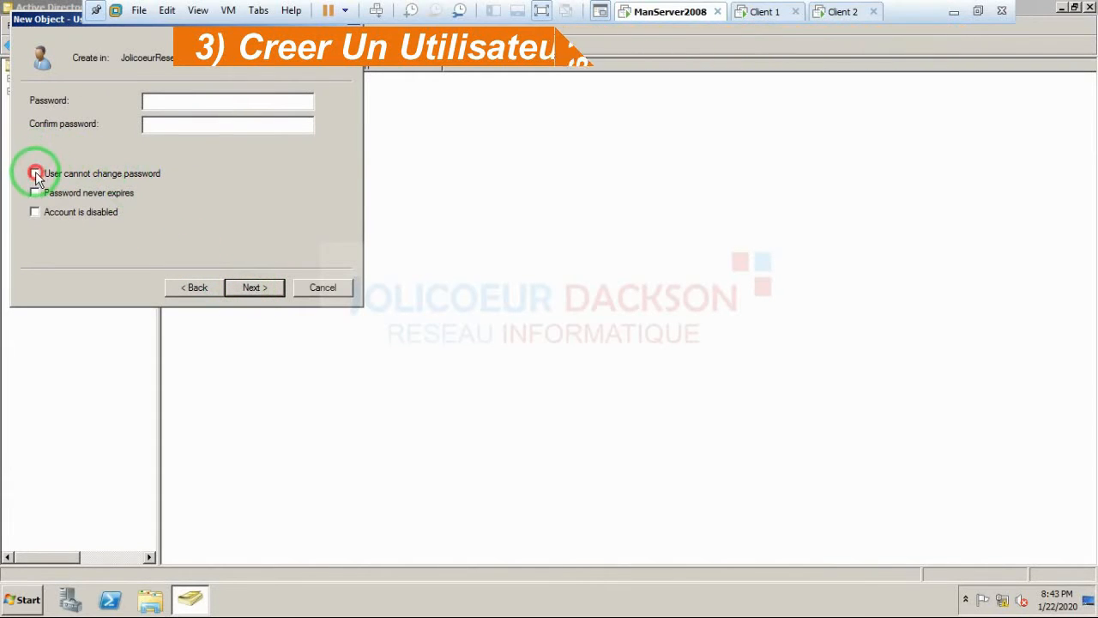
left_click(150, 102)
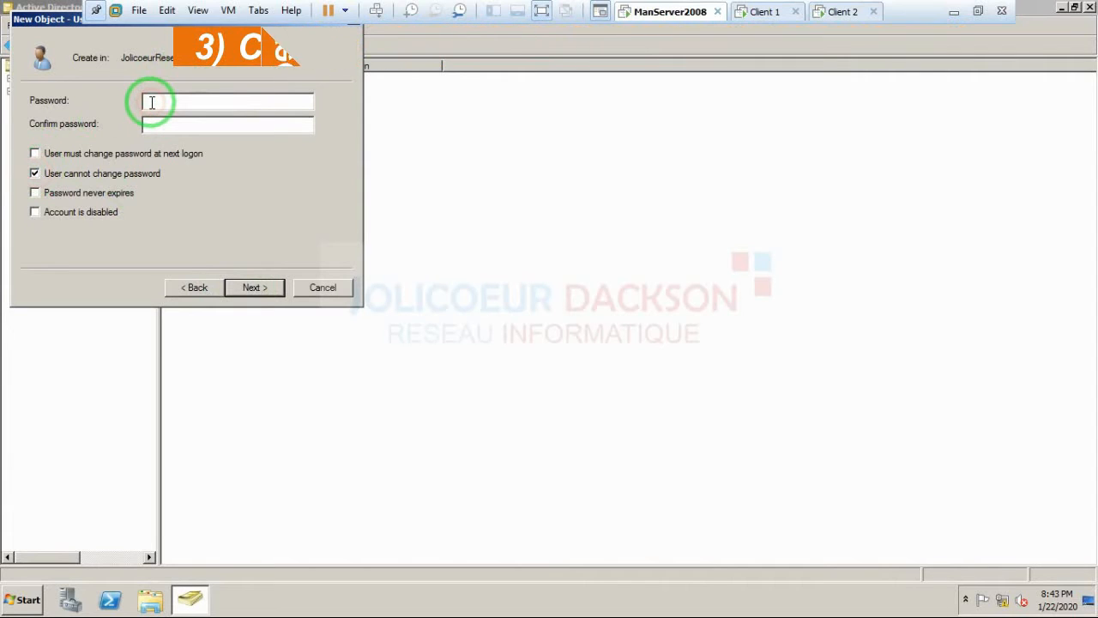
type("•")
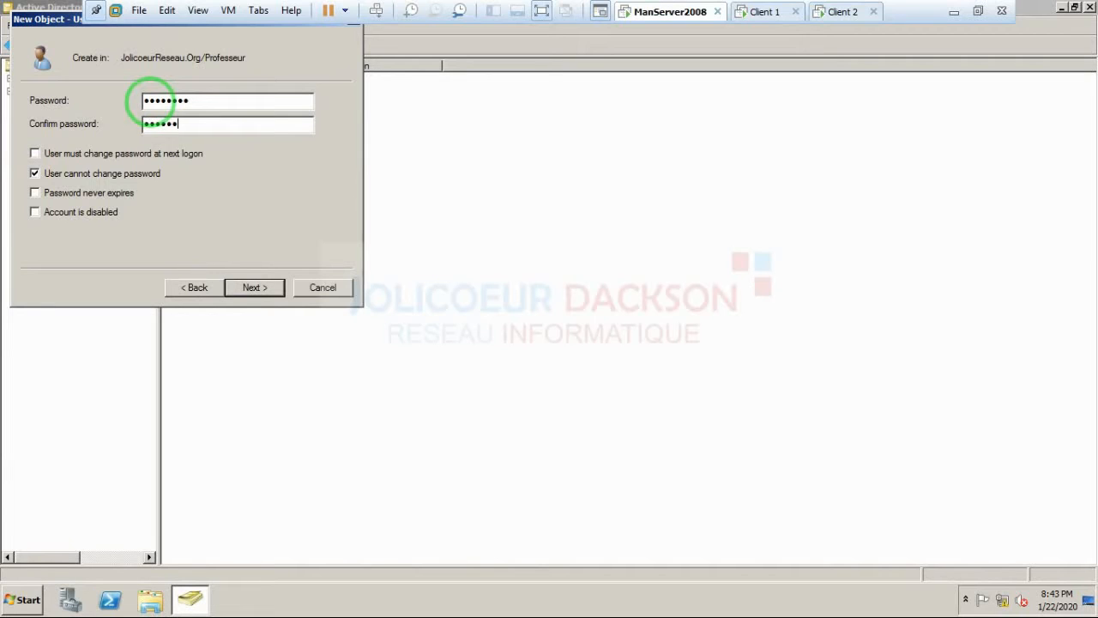
left_click(253, 287)
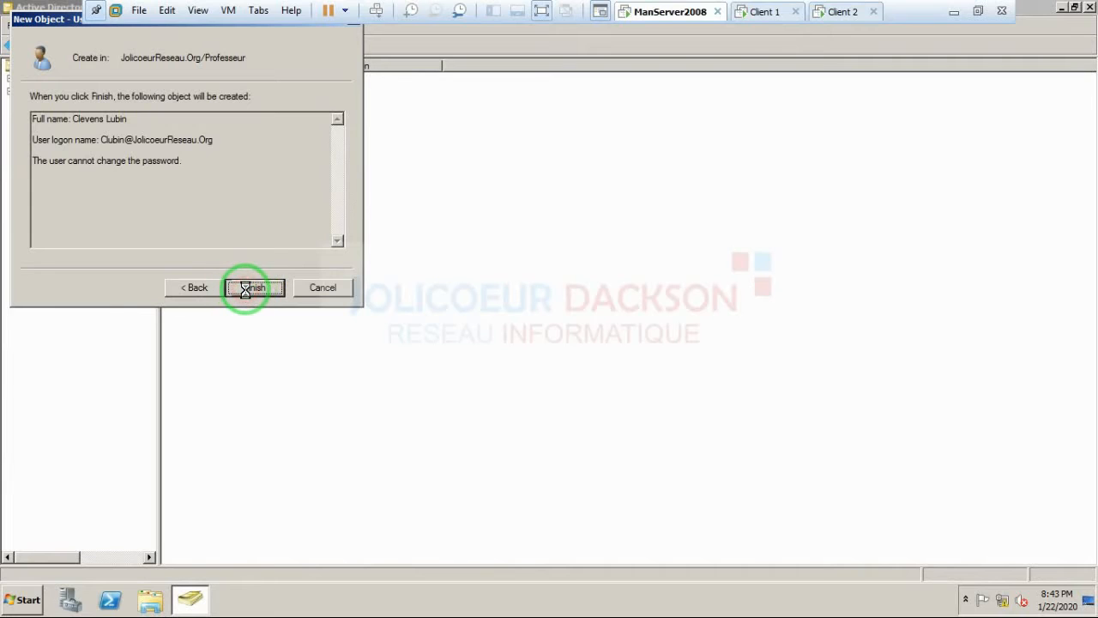
left_click(249, 287)
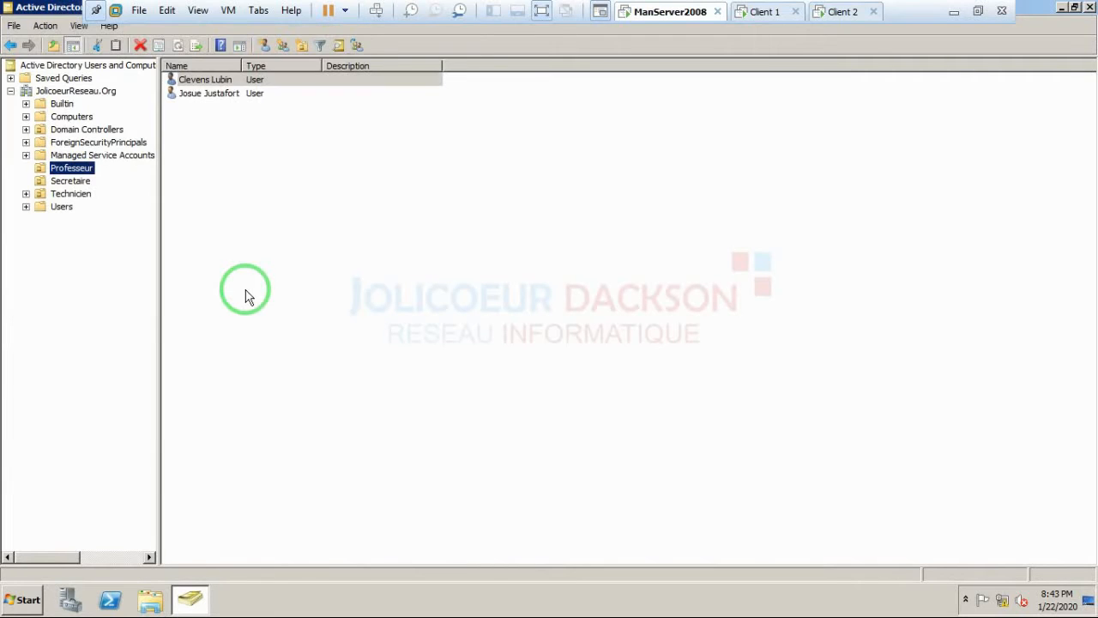
Step: Open the new user's Profile tab, minimise ADUC and move the dialog off Roaming Profil
right_click(201, 82)
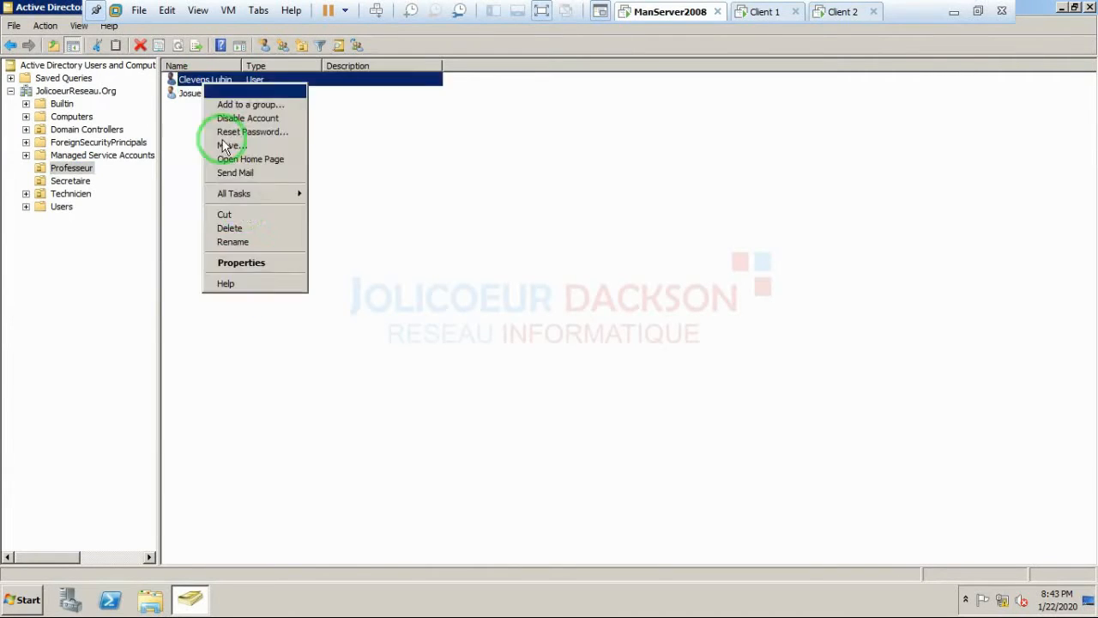
left_click(241, 264)
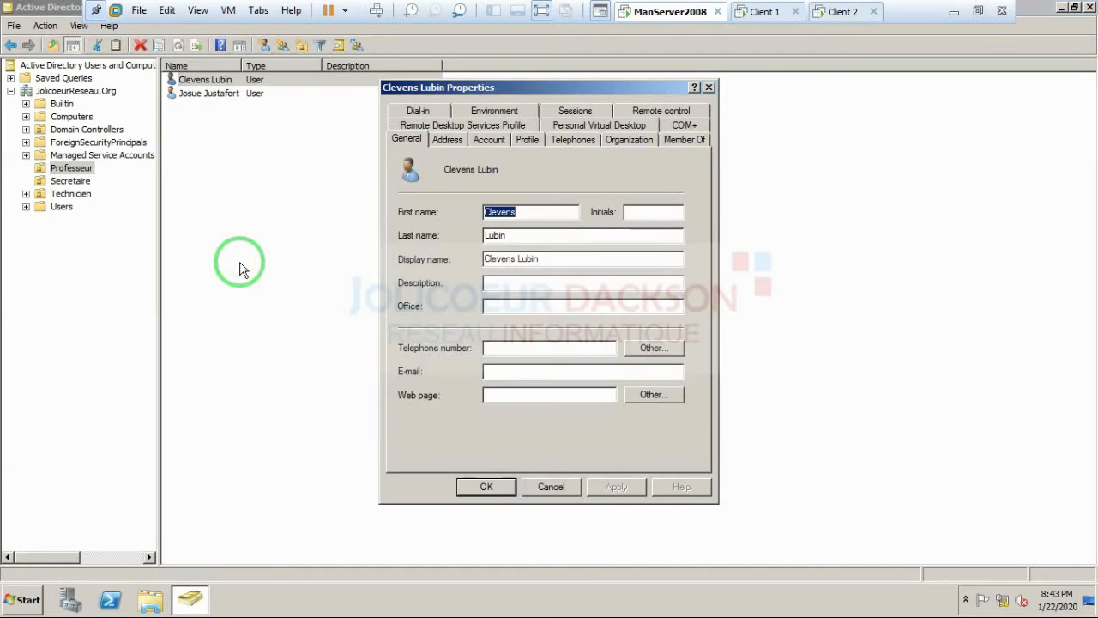
left_click(532, 148)
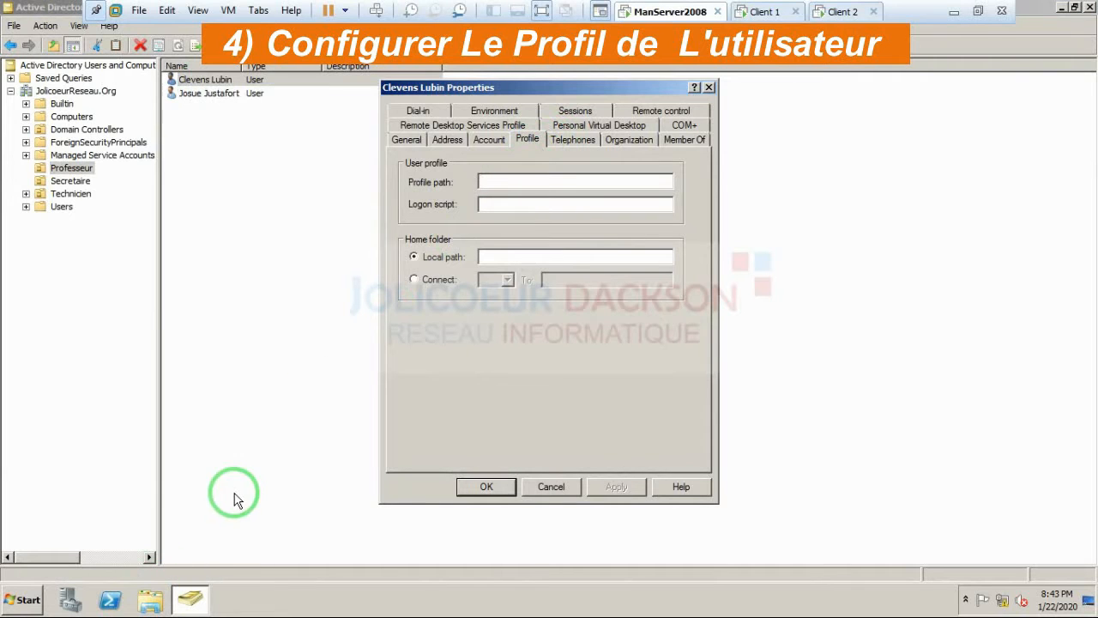
left_click(1063, 9)
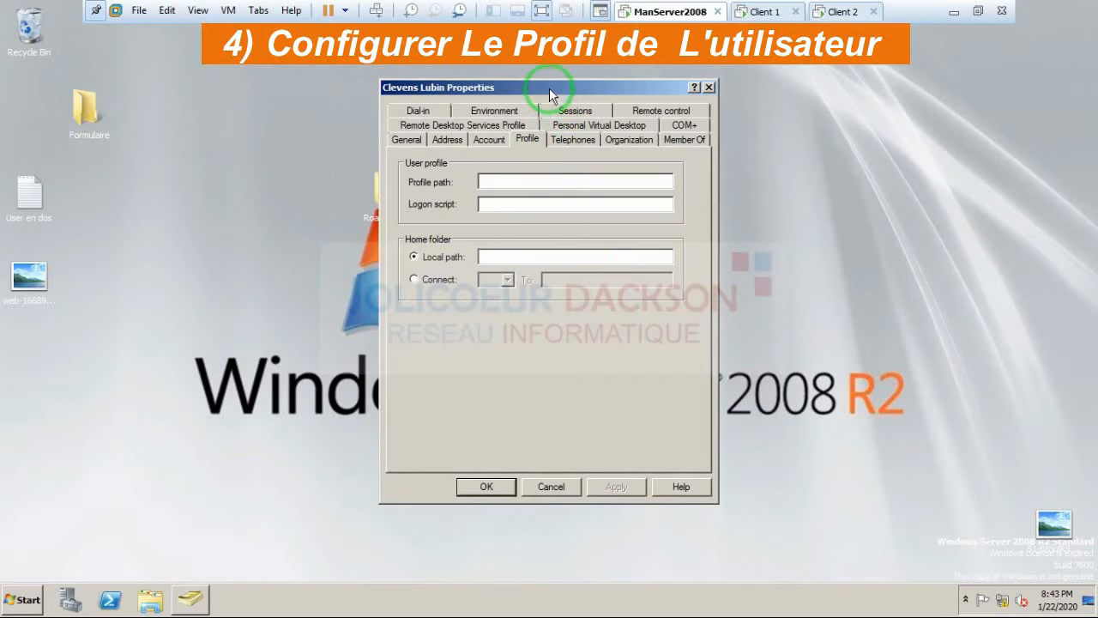
left_click_drag(550, 89, 756, 47)
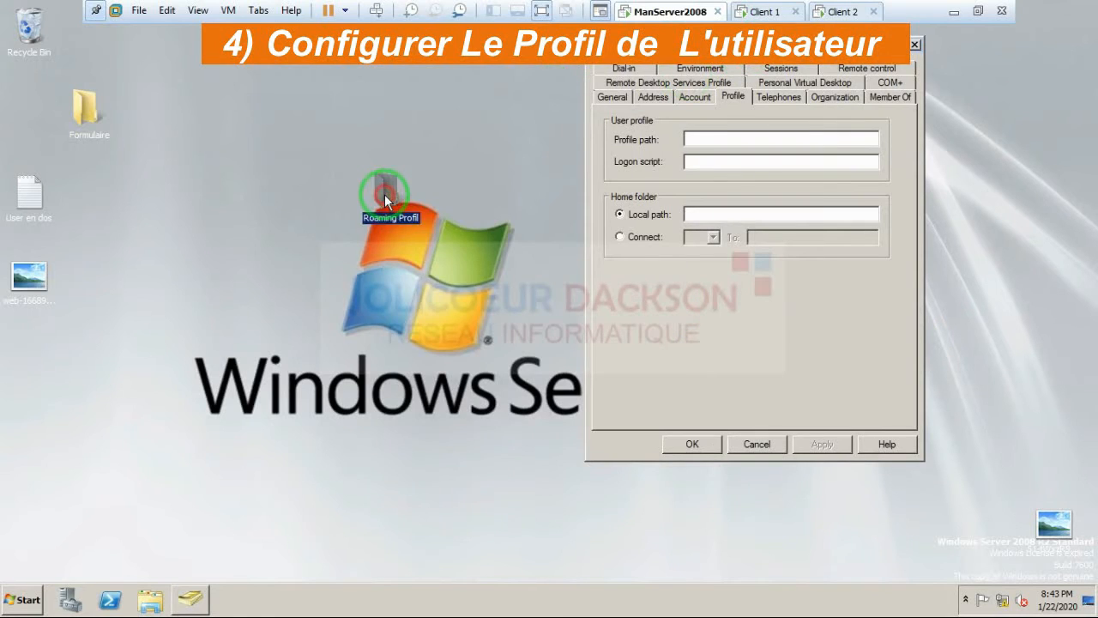
right_click(385, 200)
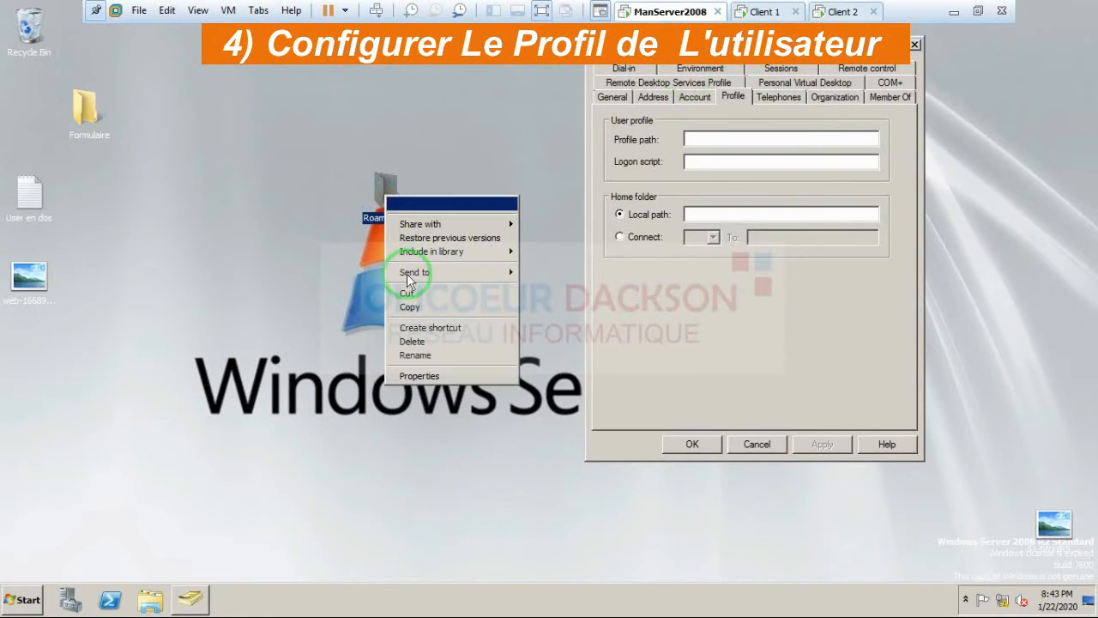
Step: Copy the network path \\MANSERVER\Roaming Profil from the folder's Sharing tab
left_click(418, 377)
left_click(456, 231)
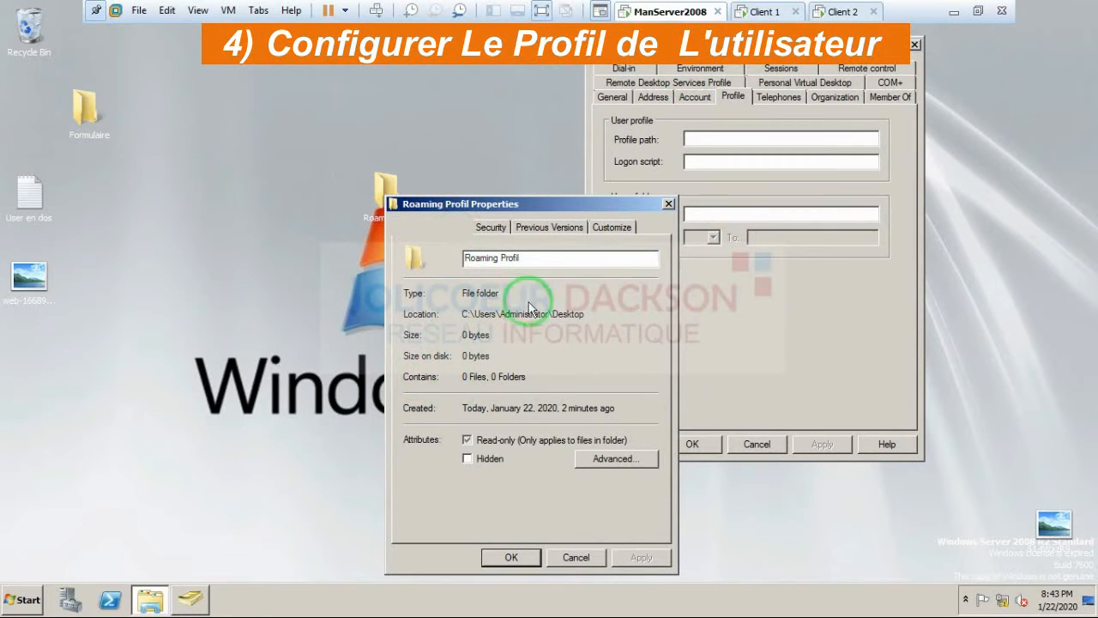
left_click_drag(534, 314, 406, 314)
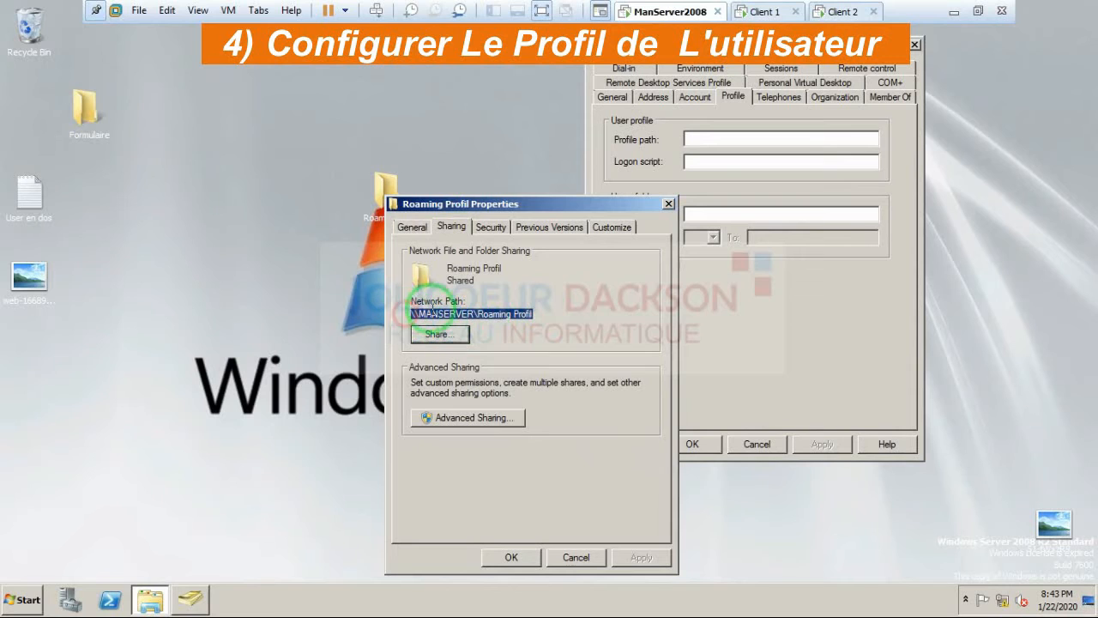
right_click(471, 315)
left_click(493, 357)
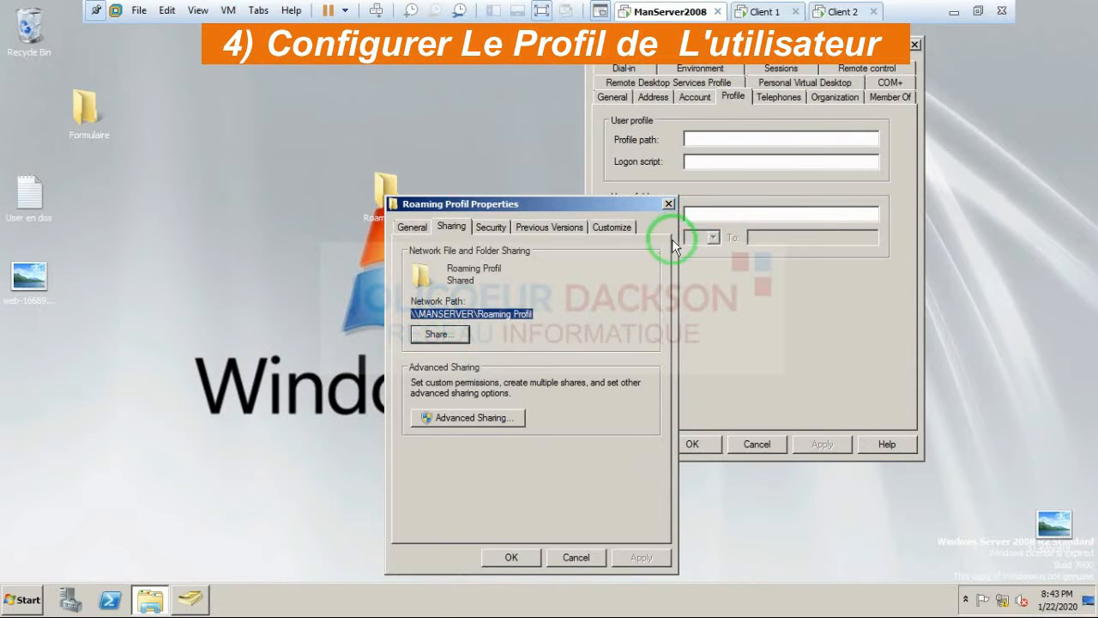
left_click(672, 213)
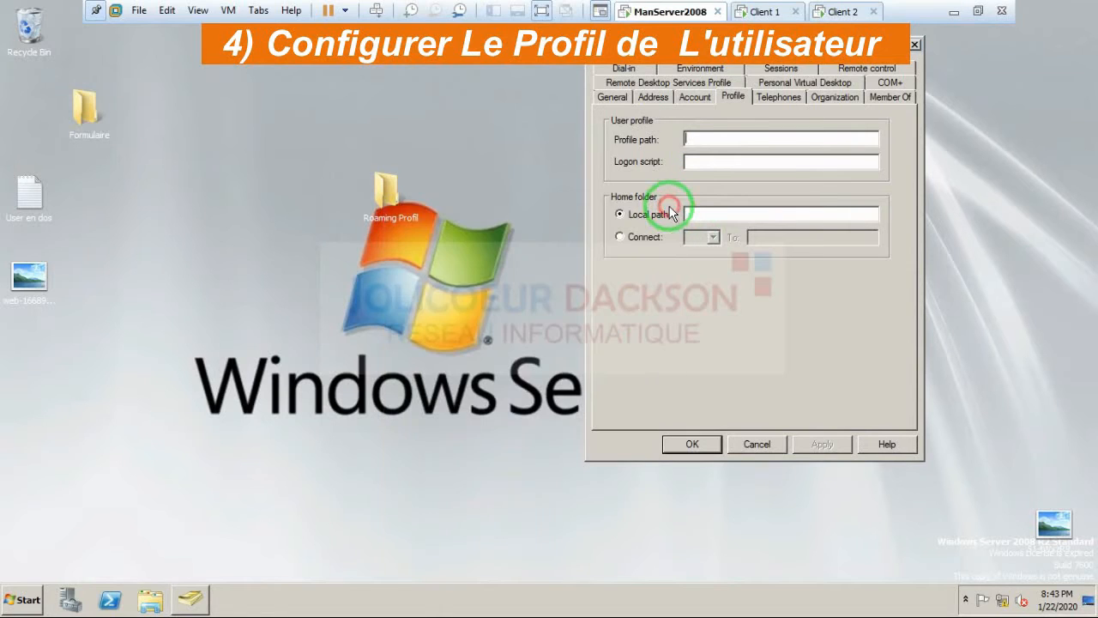
Step: Paste \\MANSERVER\Roaming Profil as the profile path and copy the user's logon name
right_click(702, 139)
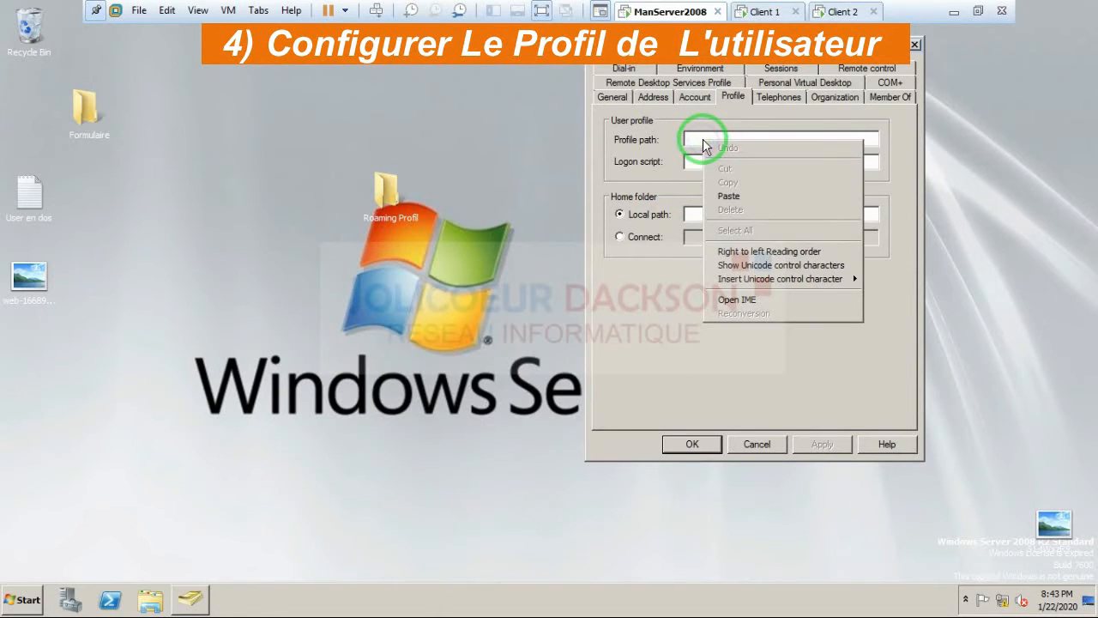
left_click(729, 196)
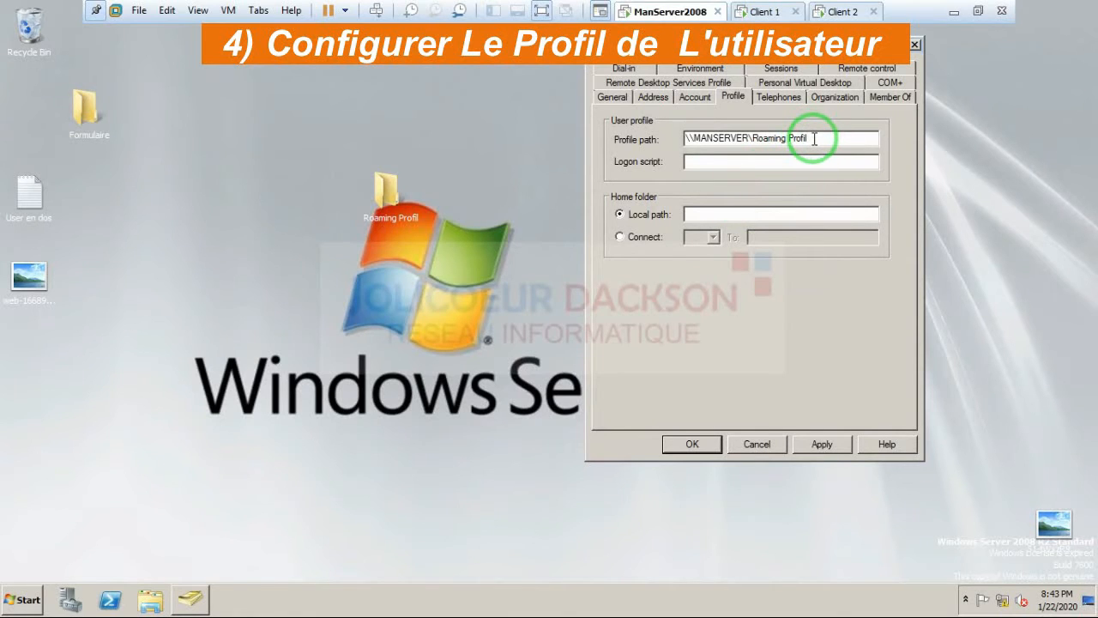
left_click(690, 95)
left_click_drag(639, 138, 600, 138)
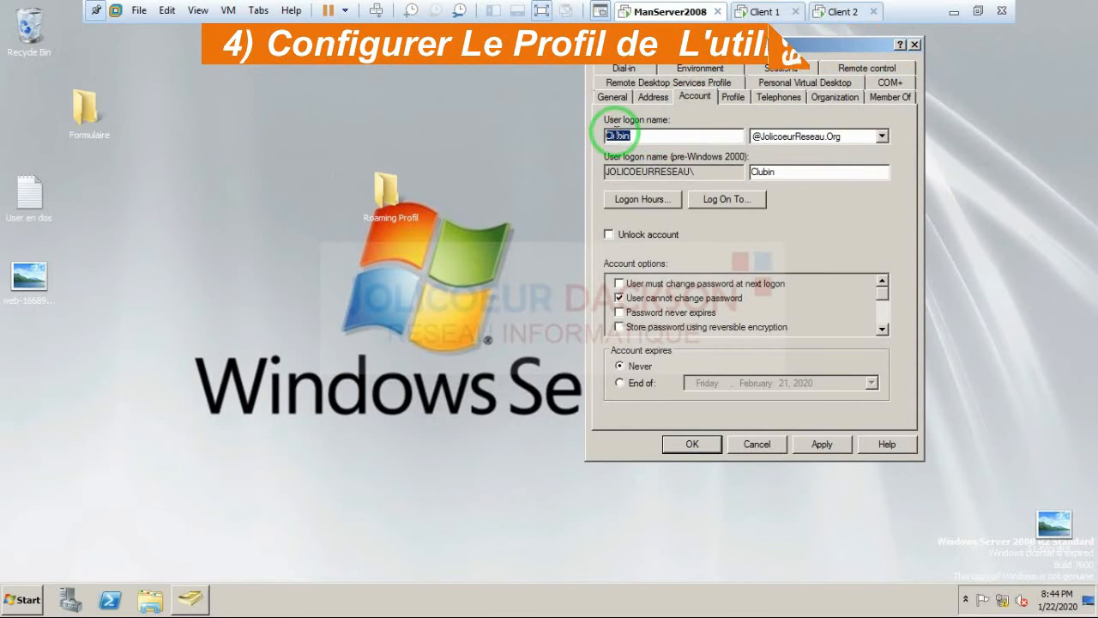
right_click(618, 135)
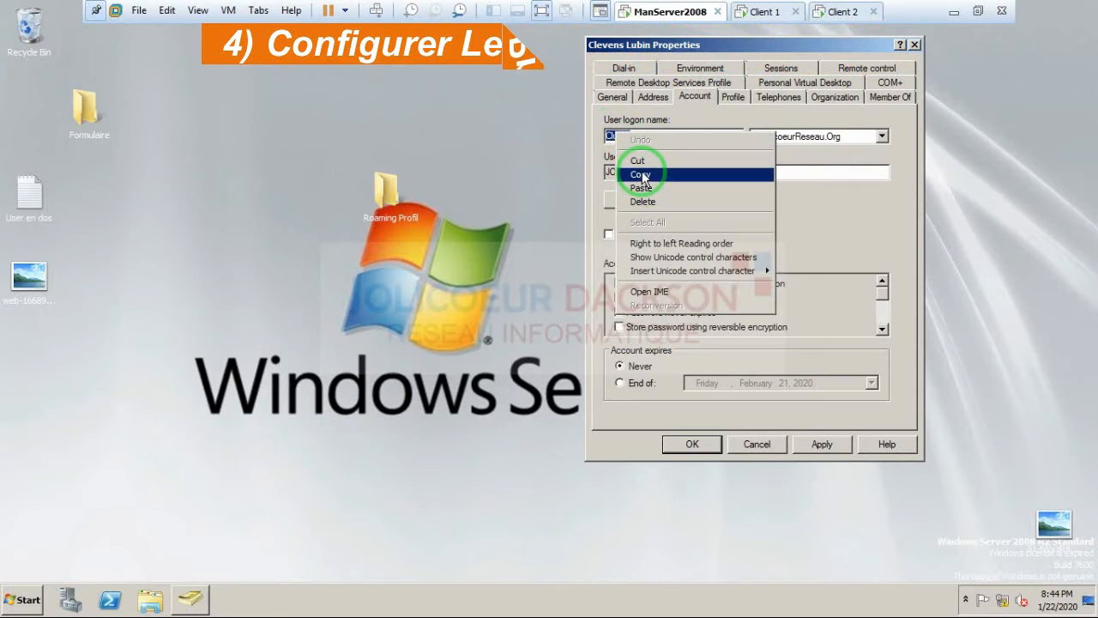
left_click(640, 174)
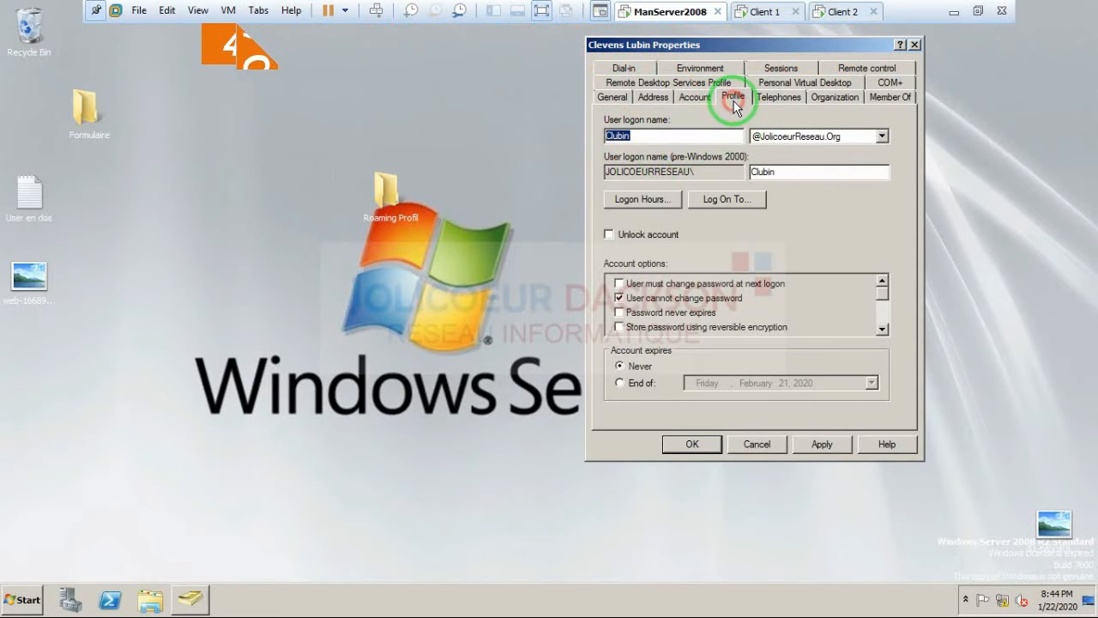
Step: Append a backslash and the logon name to the profile path, then apply and close
left_click(732, 96)
left_click(811, 137)
type("\\\\MANSERVER\\Roaming Profil\\")
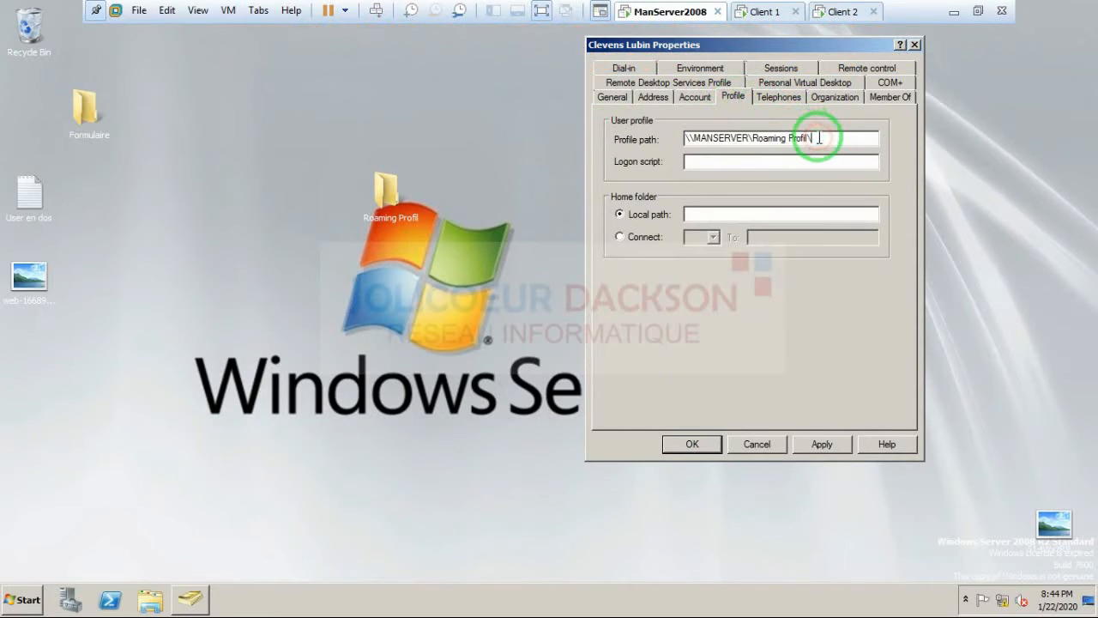
right_click(815, 137)
left_click(842, 193)
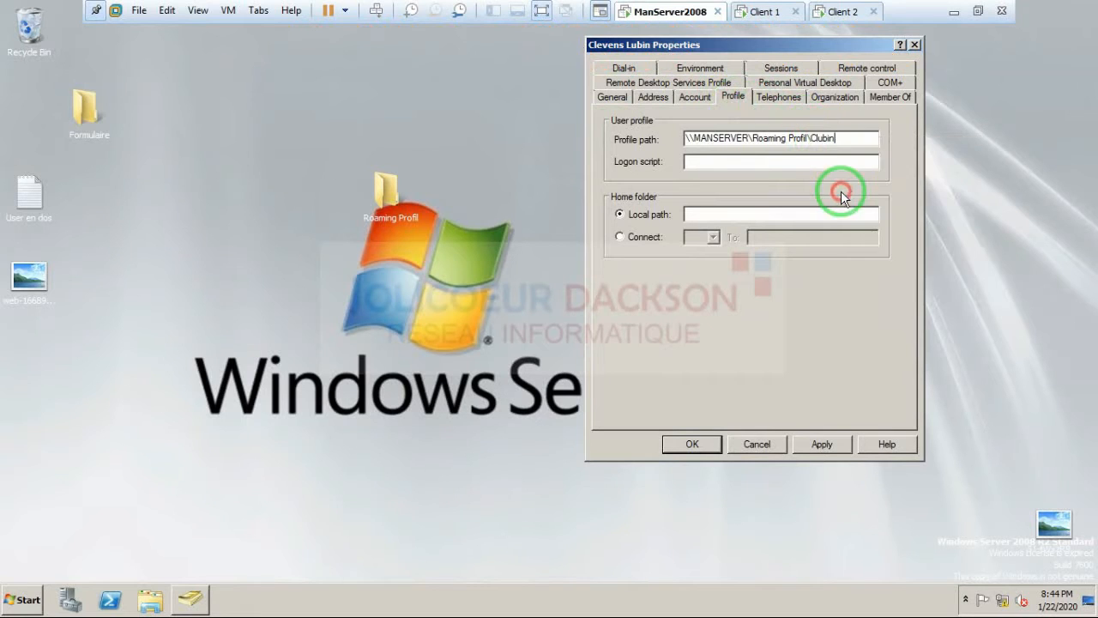
left_click(822, 444)
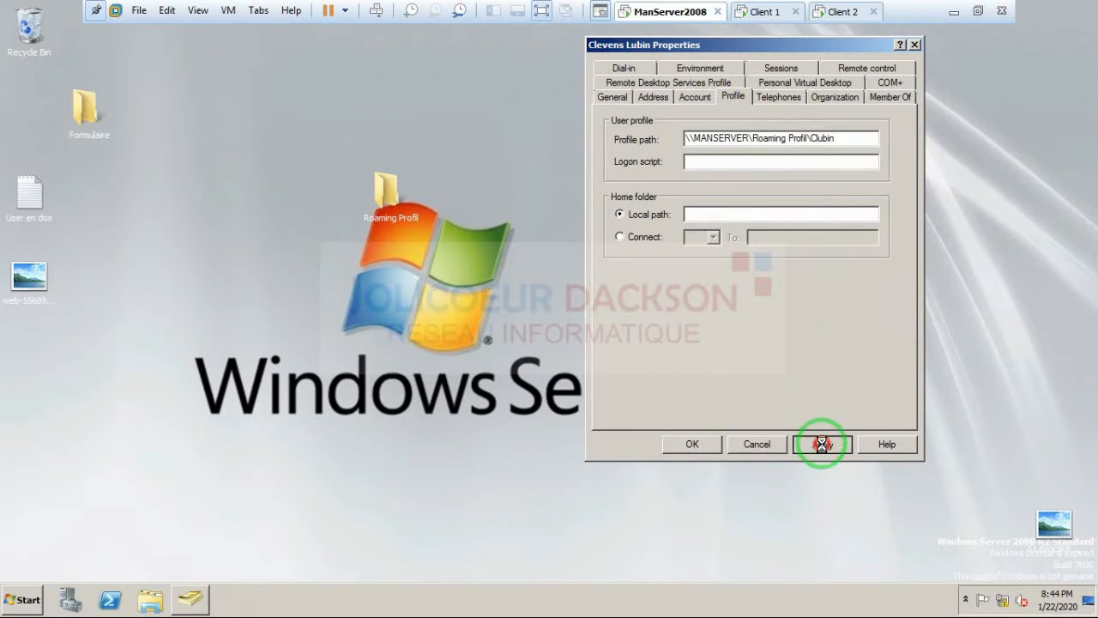
left_click(704, 445)
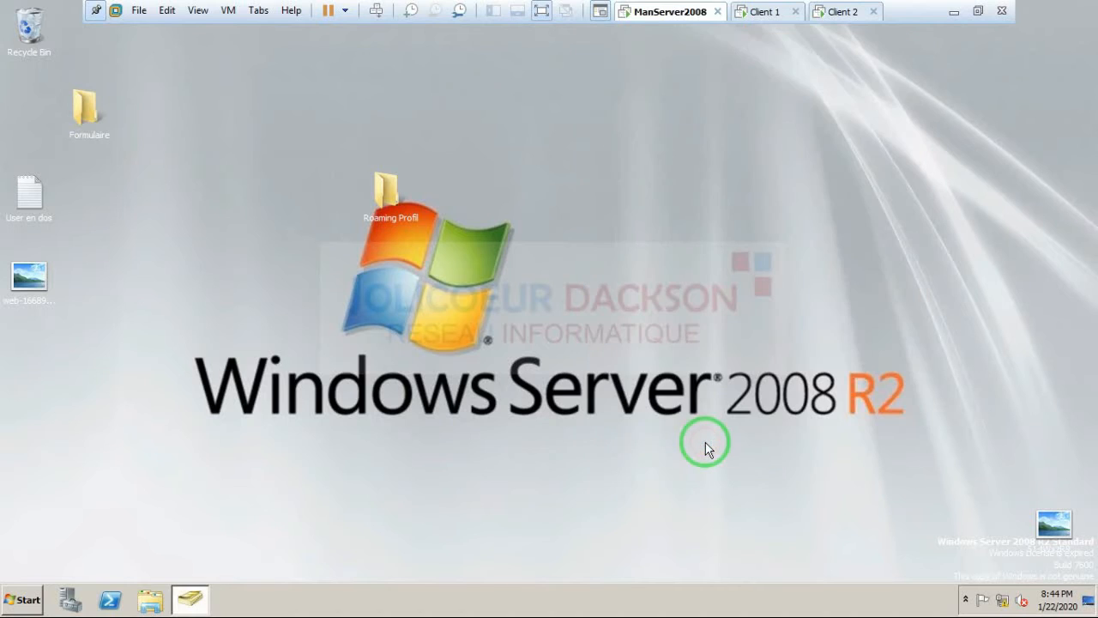
left_click(185, 603)
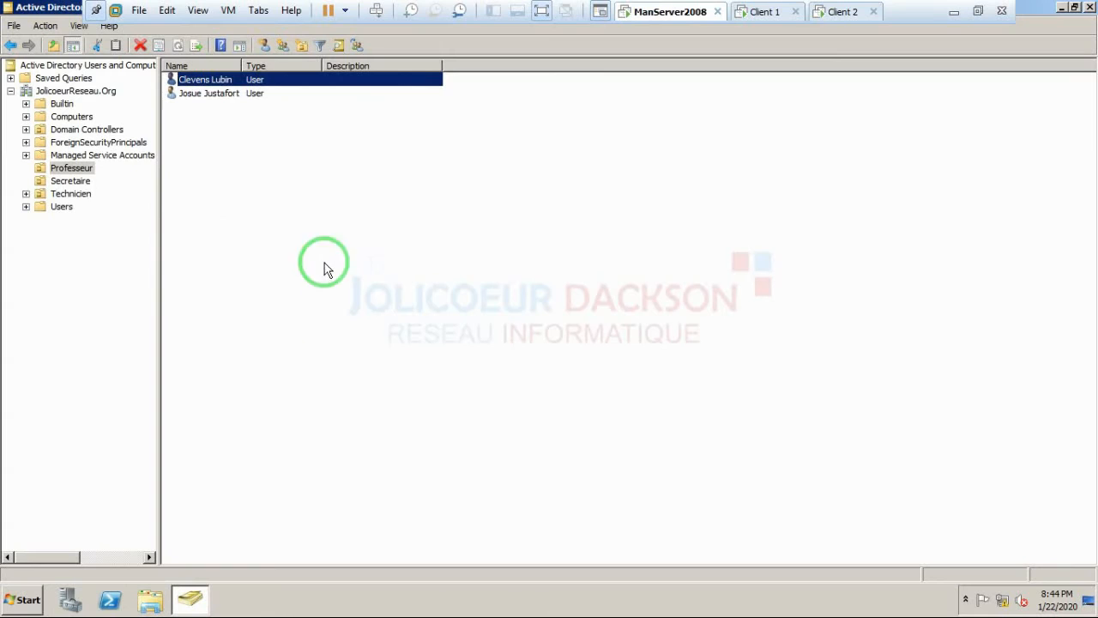
left_click(11, 91)
left_click(28, 92)
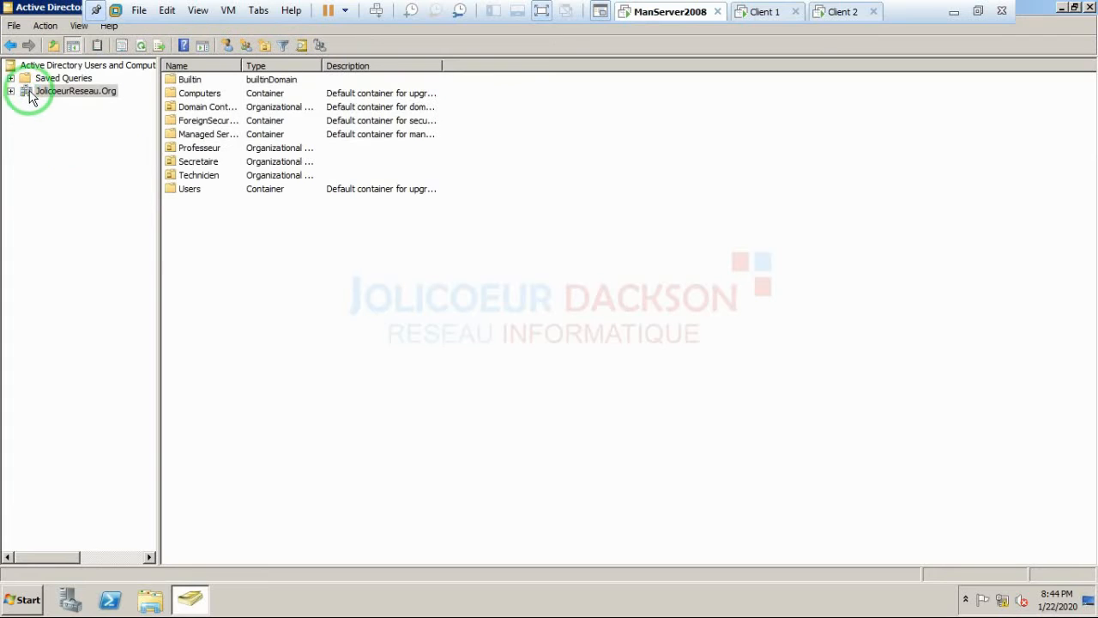
right_click(28, 92)
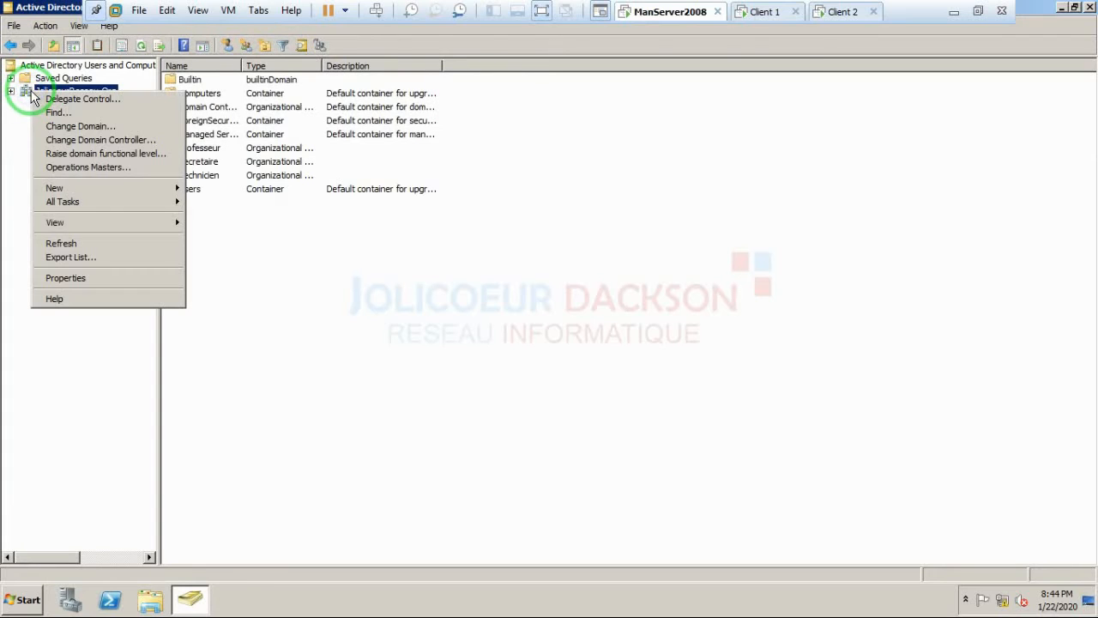
left_click(61, 242)
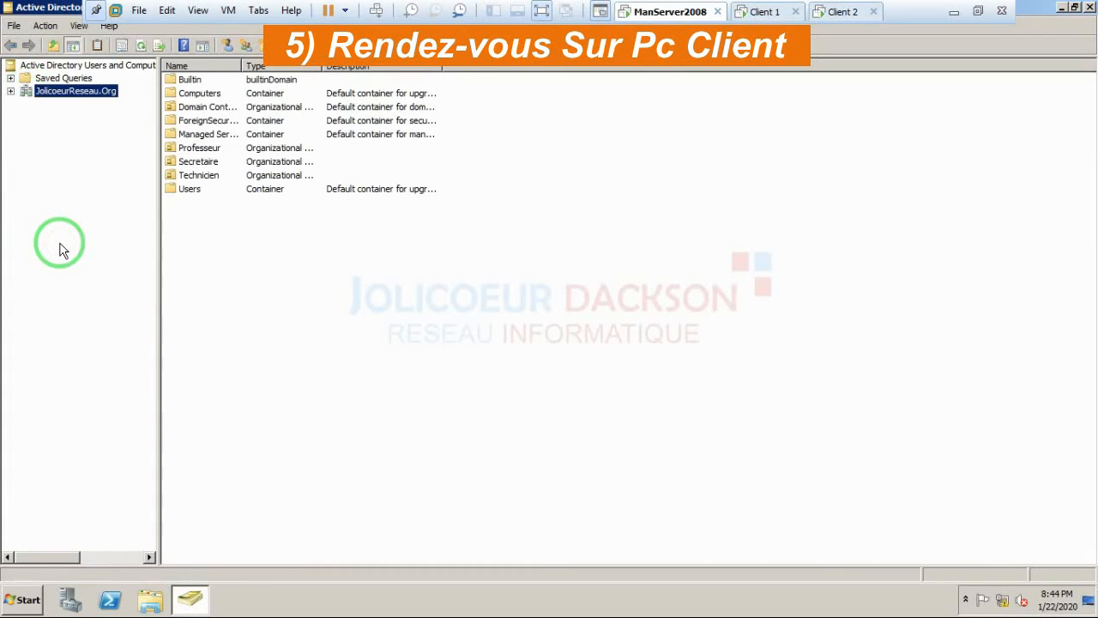
left_click(1062, 9)
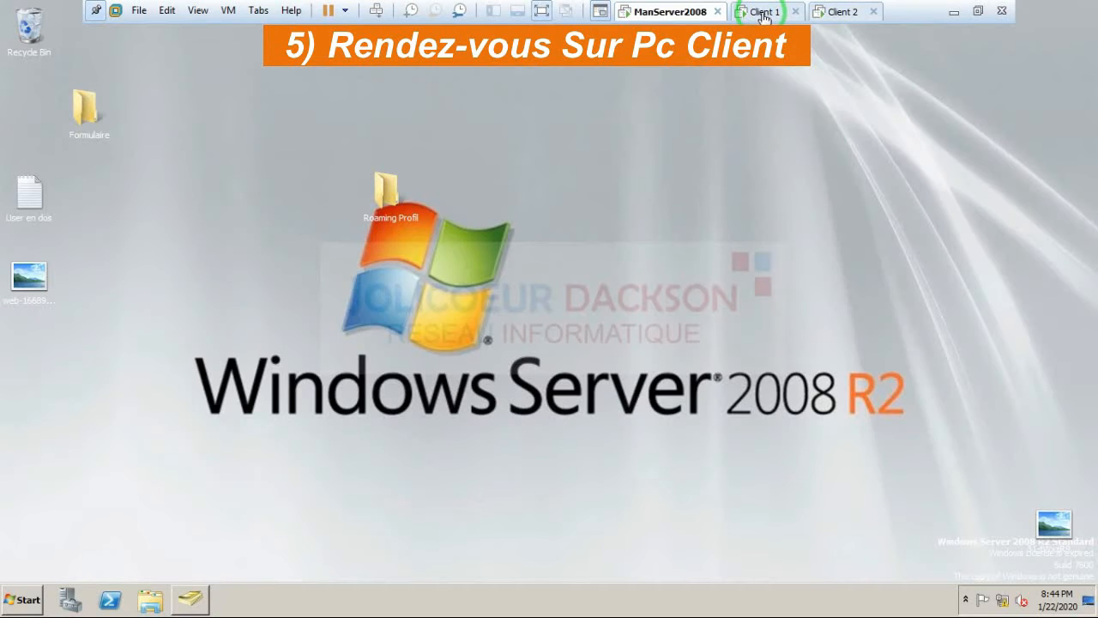
Step: On Client 1, choose Switch User > Other User and enter the domain user's name
left_click(764, 12)
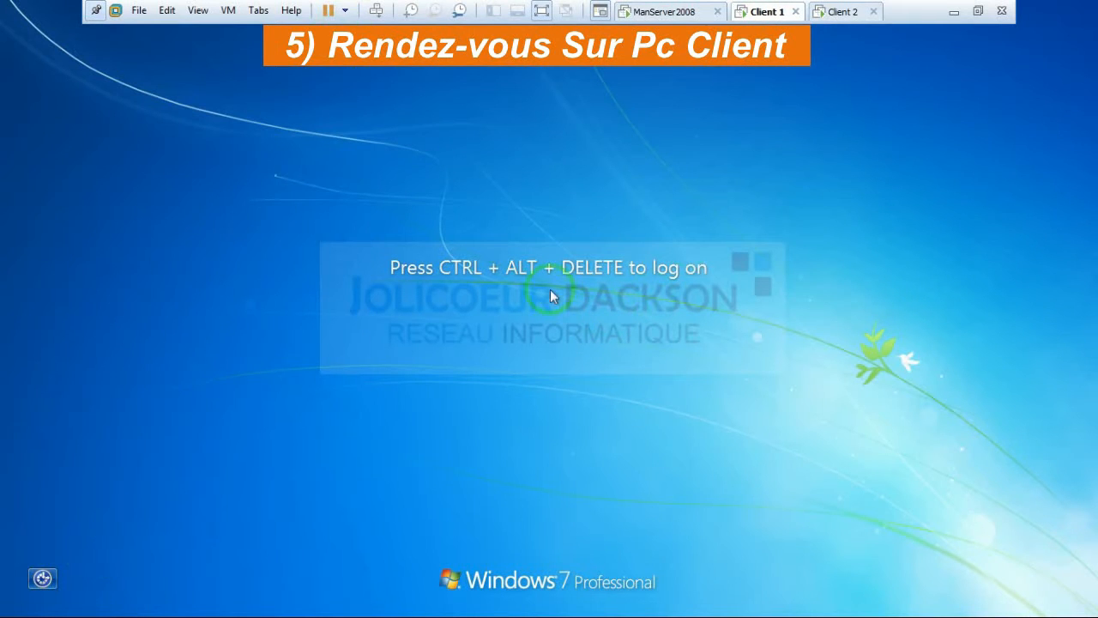
left_click(376, 11)
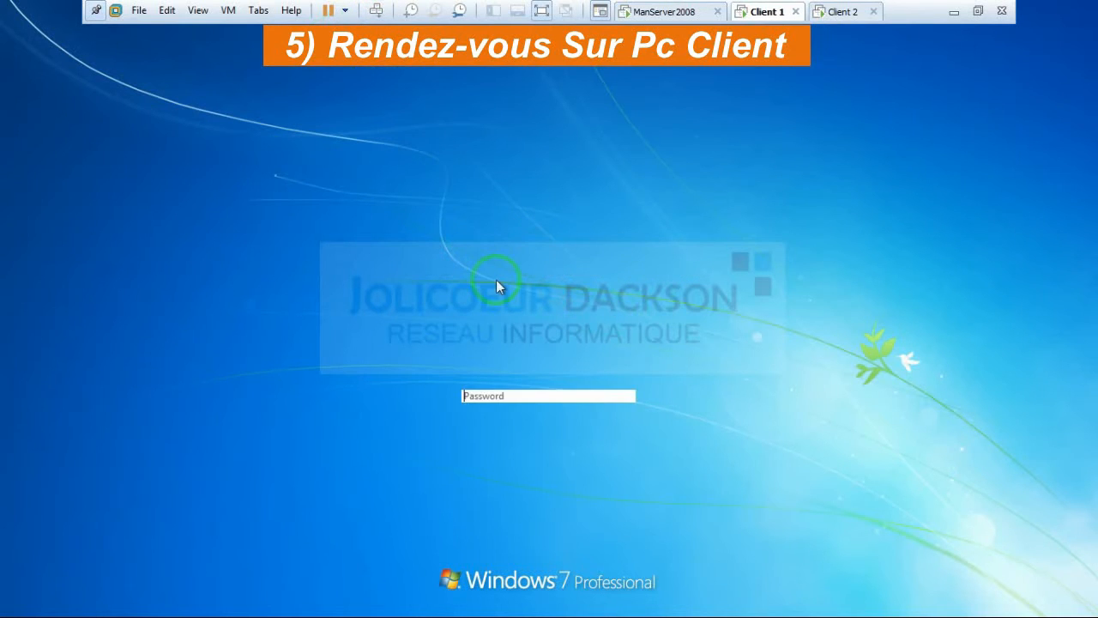
left_click(549, 464)
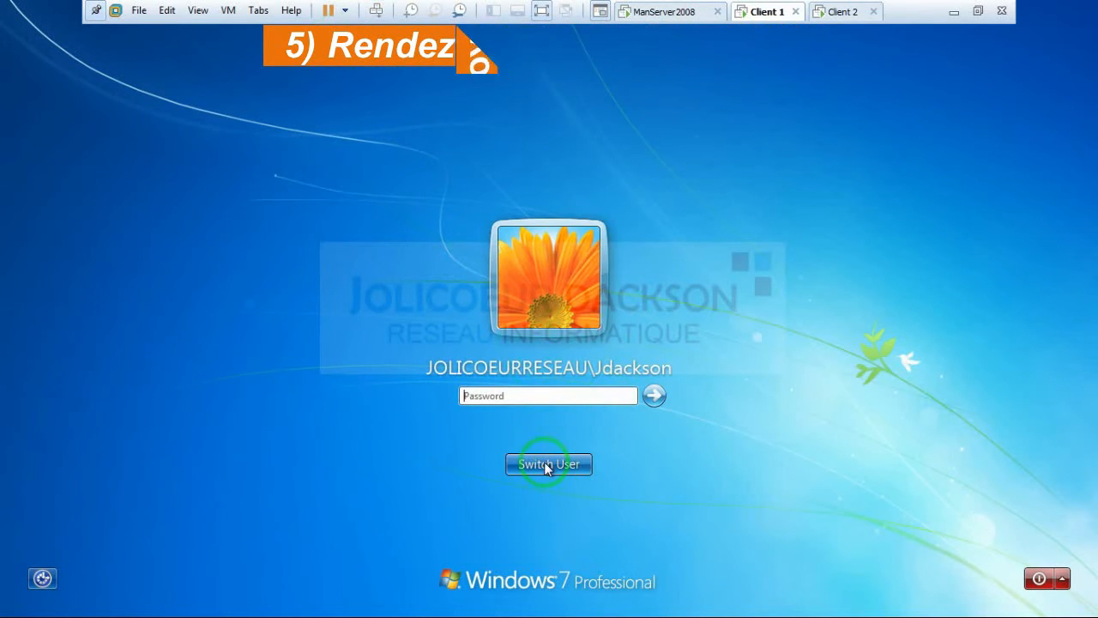
left_click(616, 355)
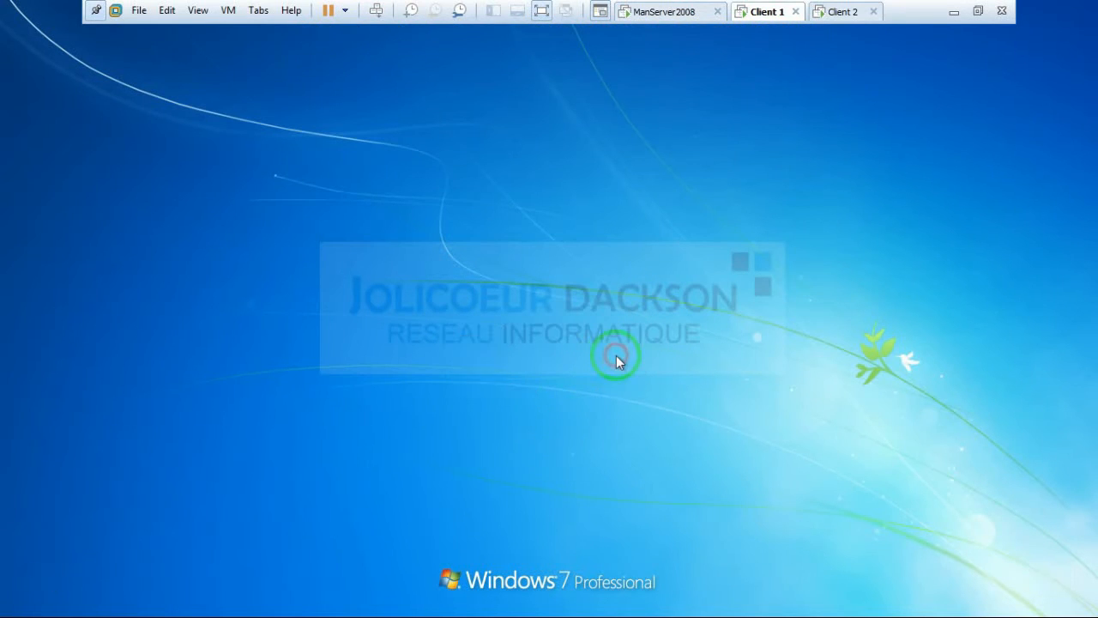
left_click(536, 347)
left_click(533, 348)
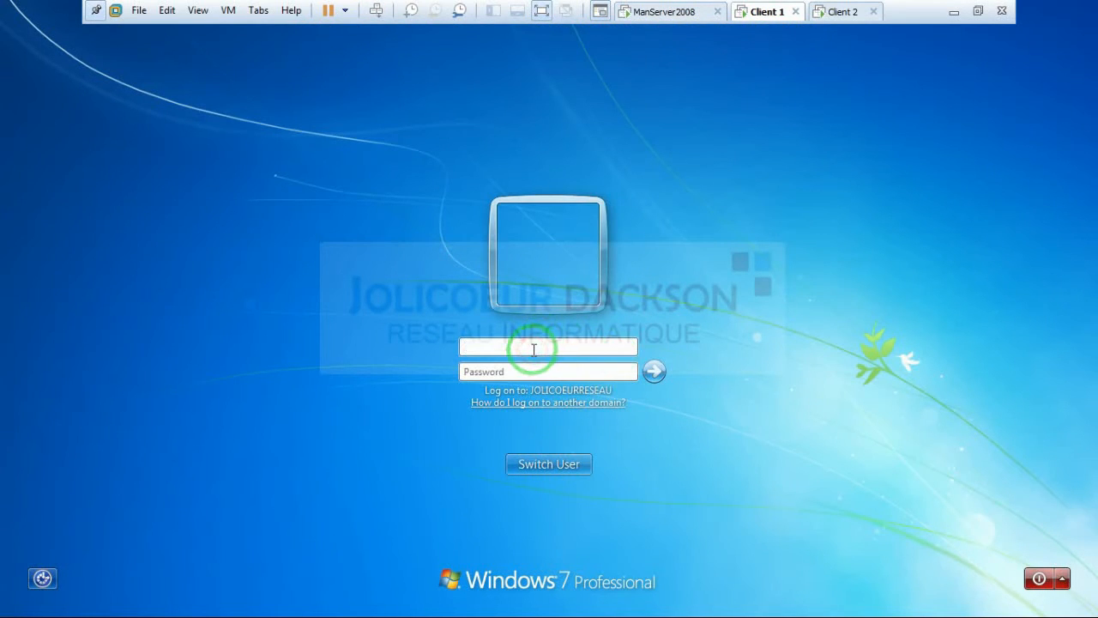
type("Clu")
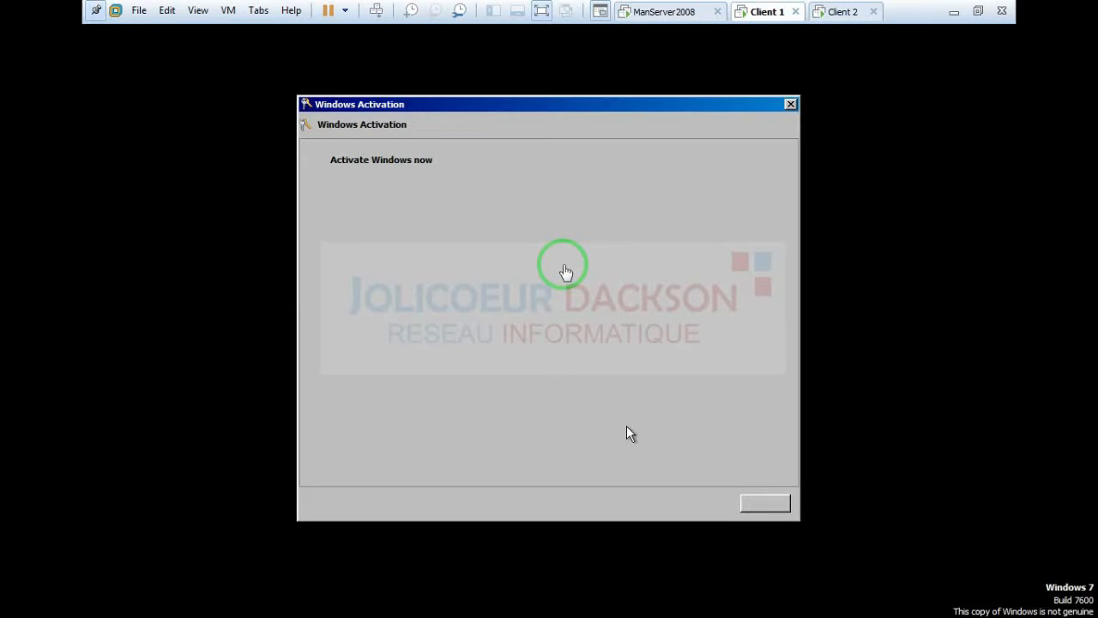
Step: Close the Windows Activation prompt on Client 1
left_click(790, 104)
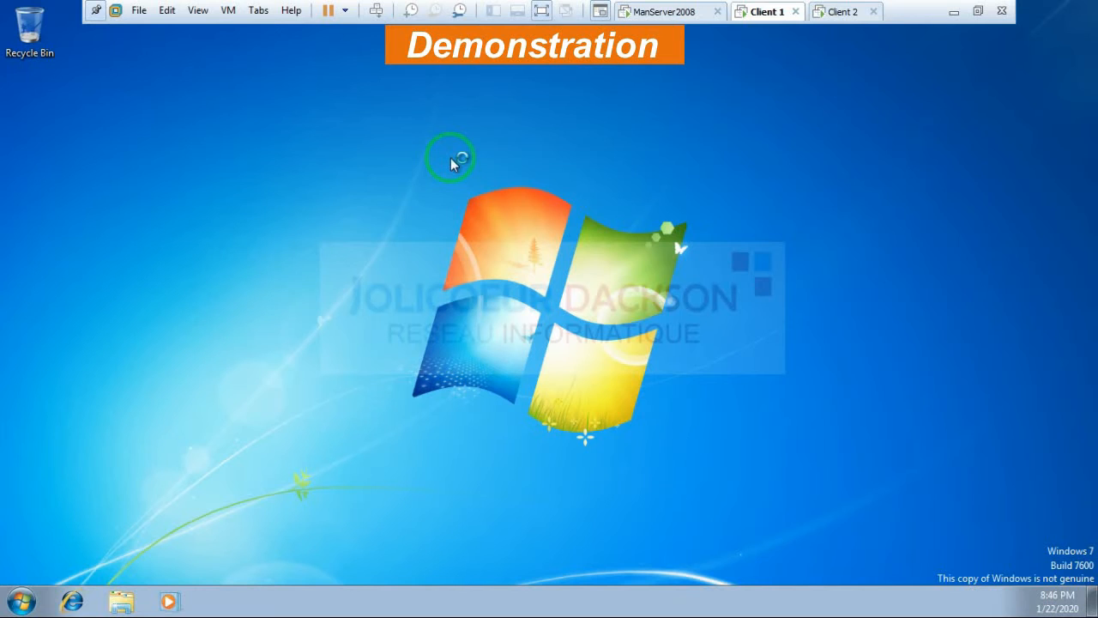
Step: Refresh the desktop and create a New folder, dismissing the log-off notice
left_click(474, 101)
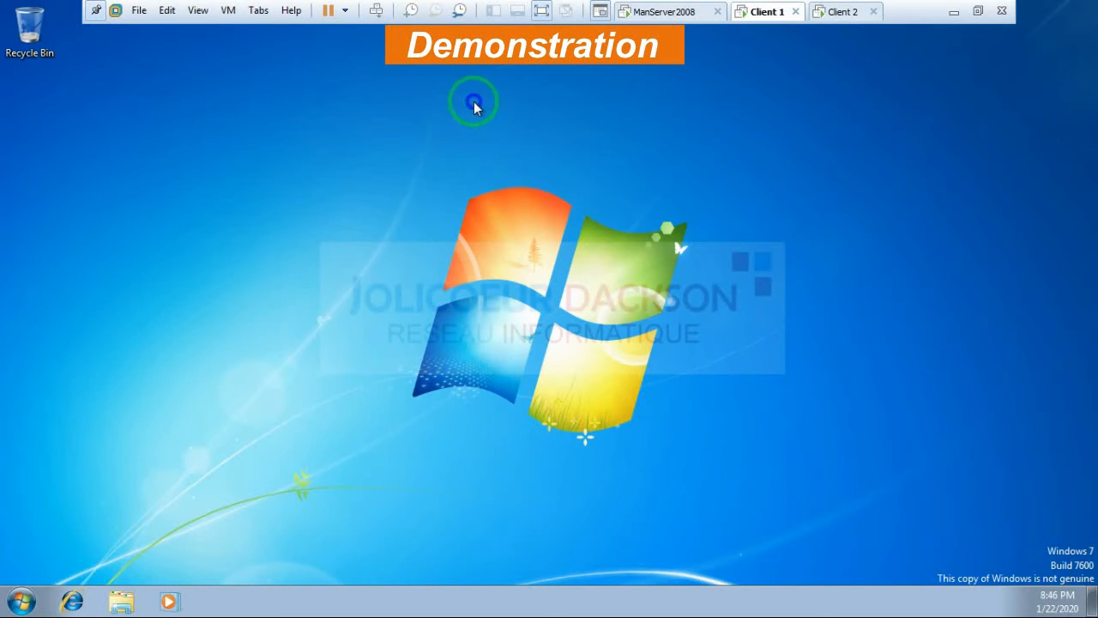
right_click(474, 101)
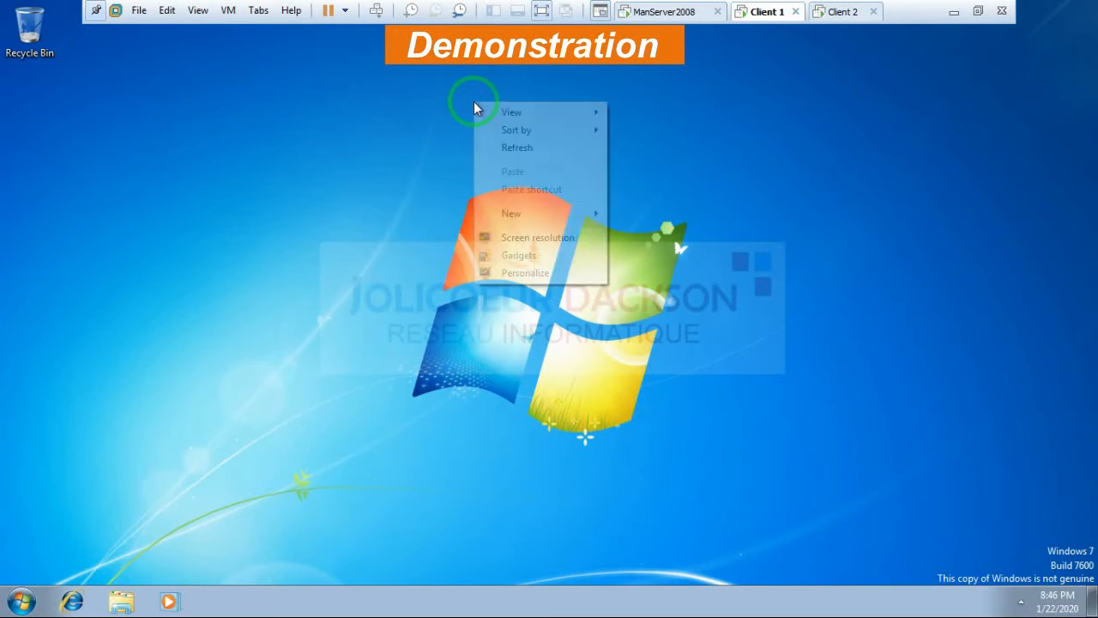
left_click(541, 148)
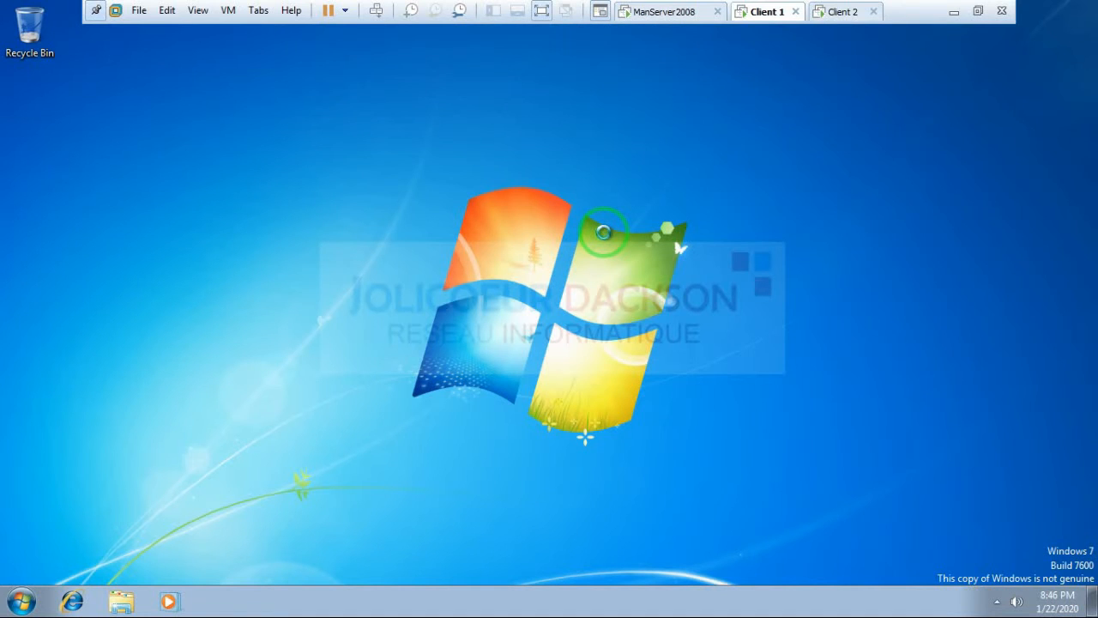
right_click(791, 103)
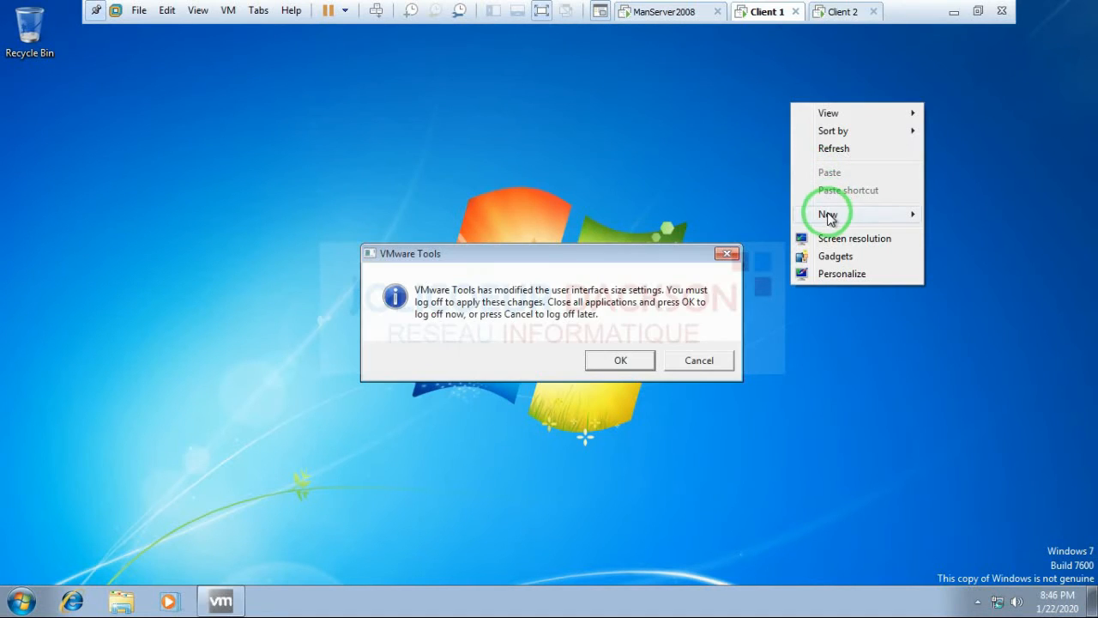
mouse_move(829, 214)
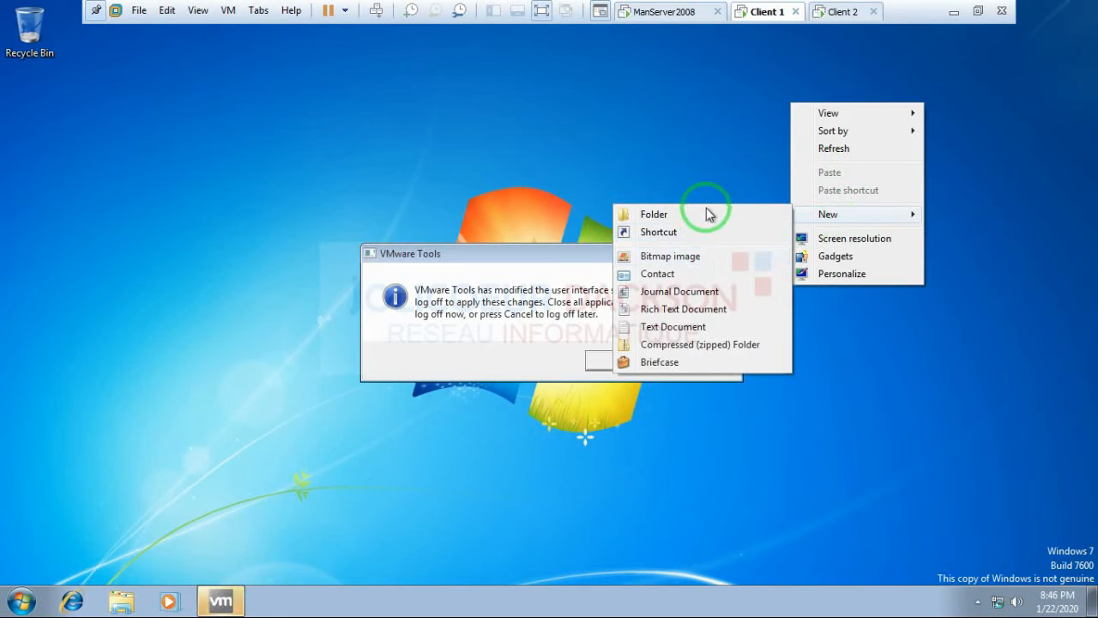
left_click(702, 216)
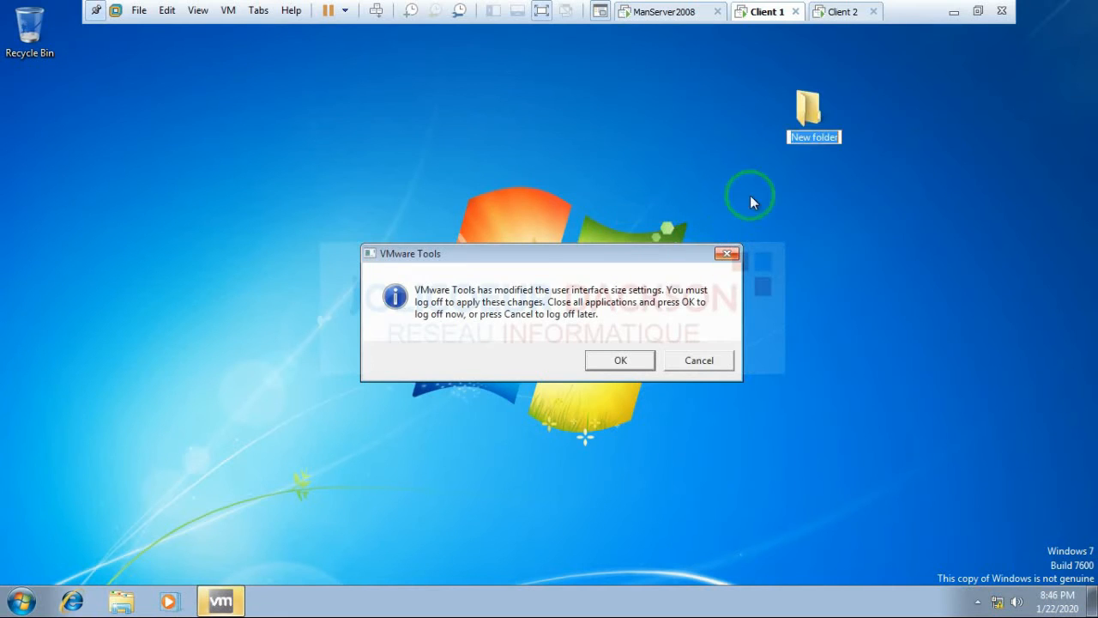
left_click(727, 254)
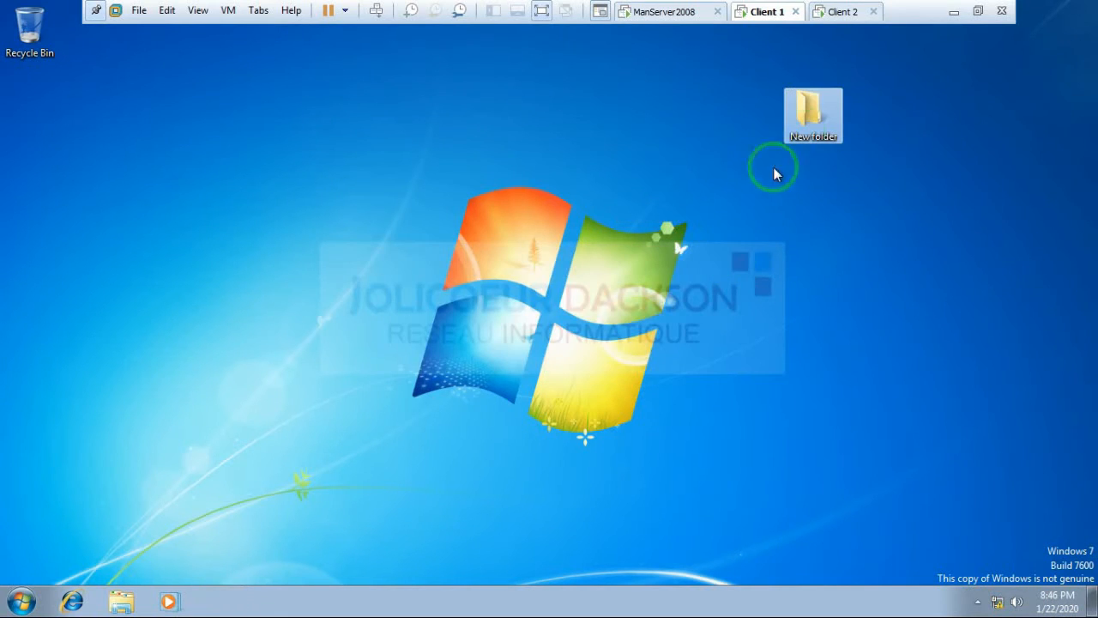
left_click(814, 110)
Step: Rename the folder to 'User' plus the domain user's full name and open it
right_click(818, 107)
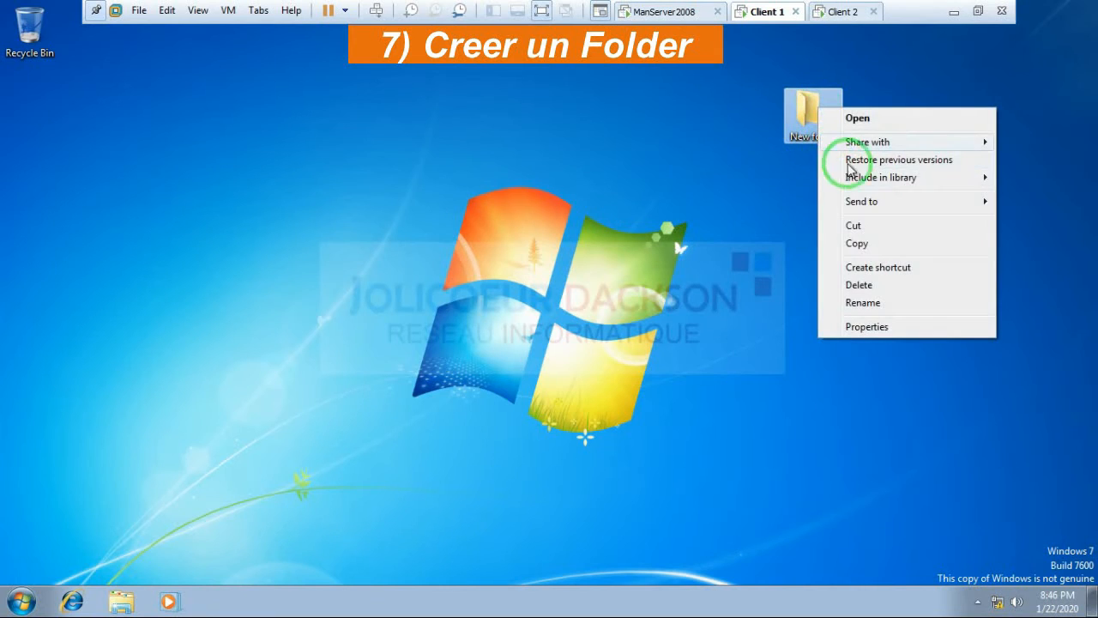
left_click(860, 302)
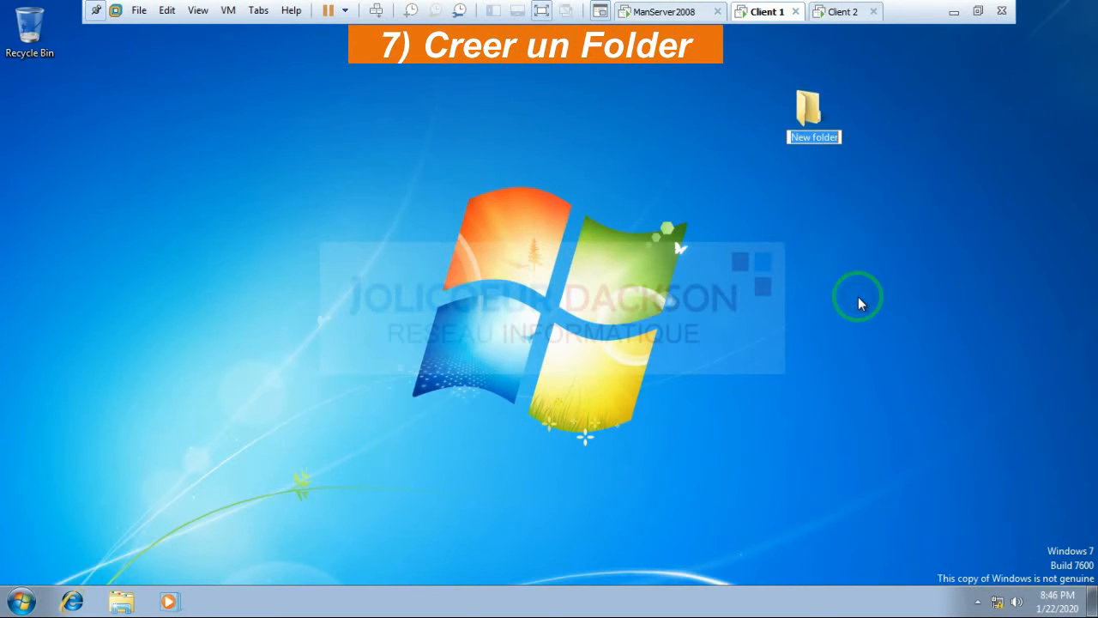
type("Use")
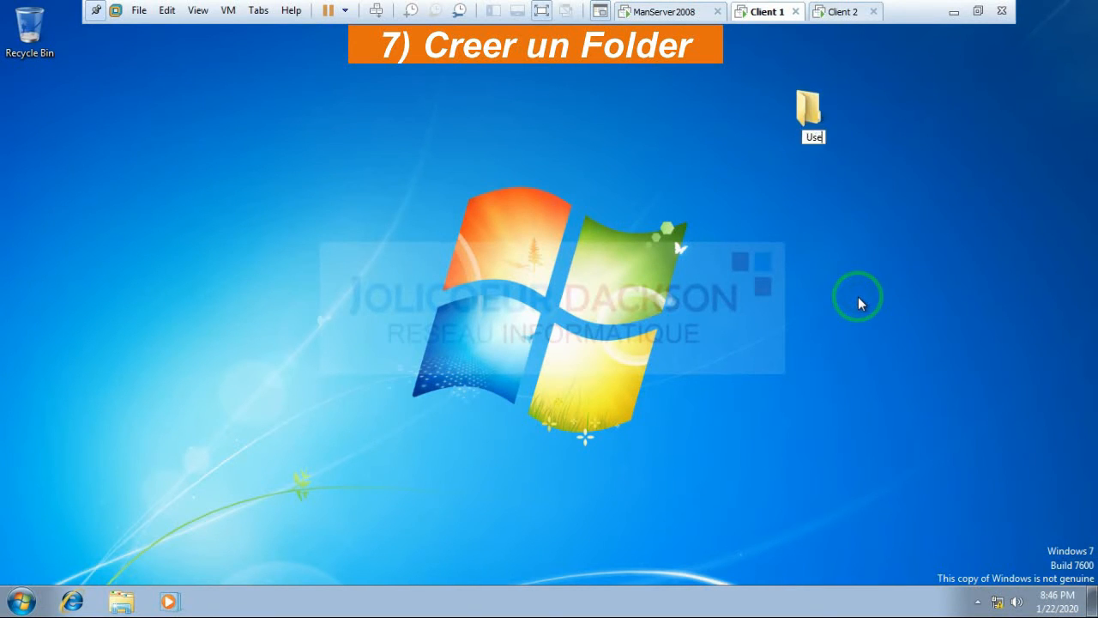
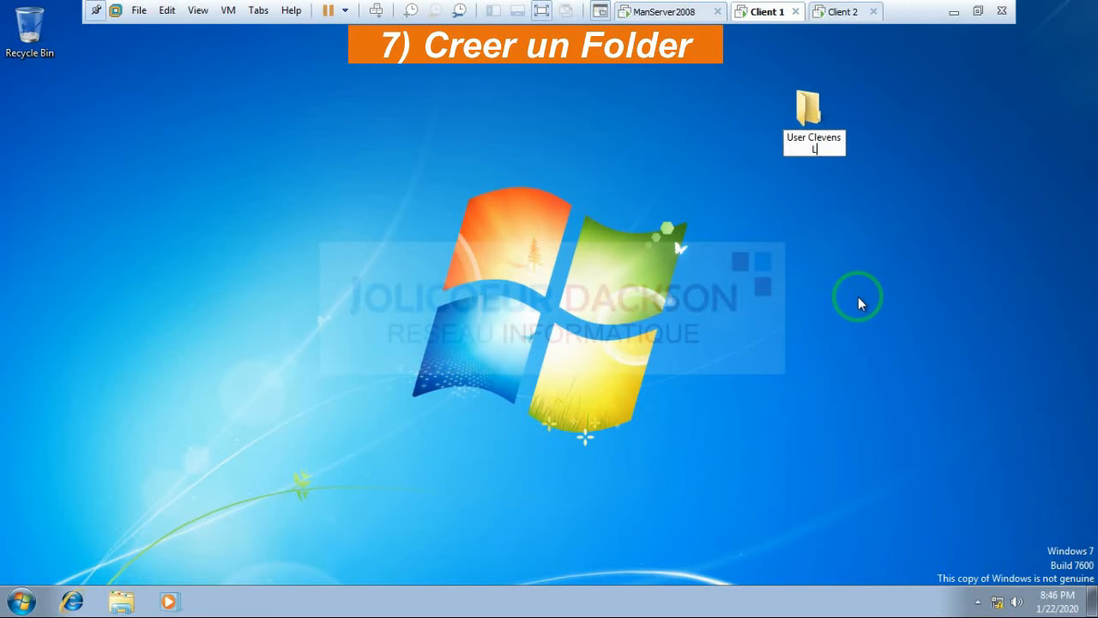
key("Return")
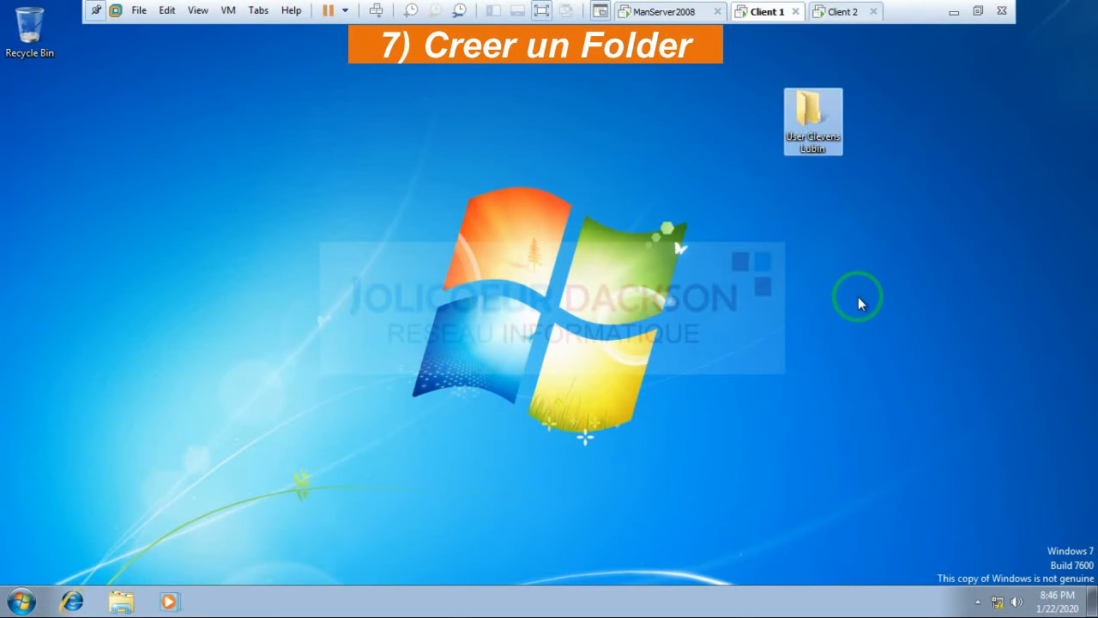
right_click(837, 147)
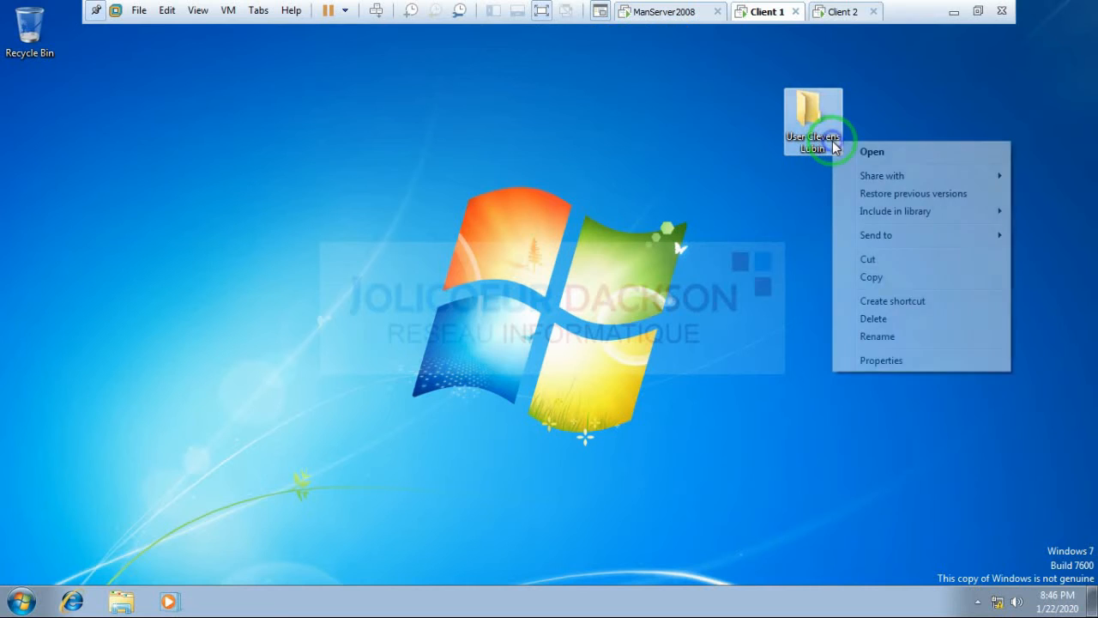
left_click(848, 154)
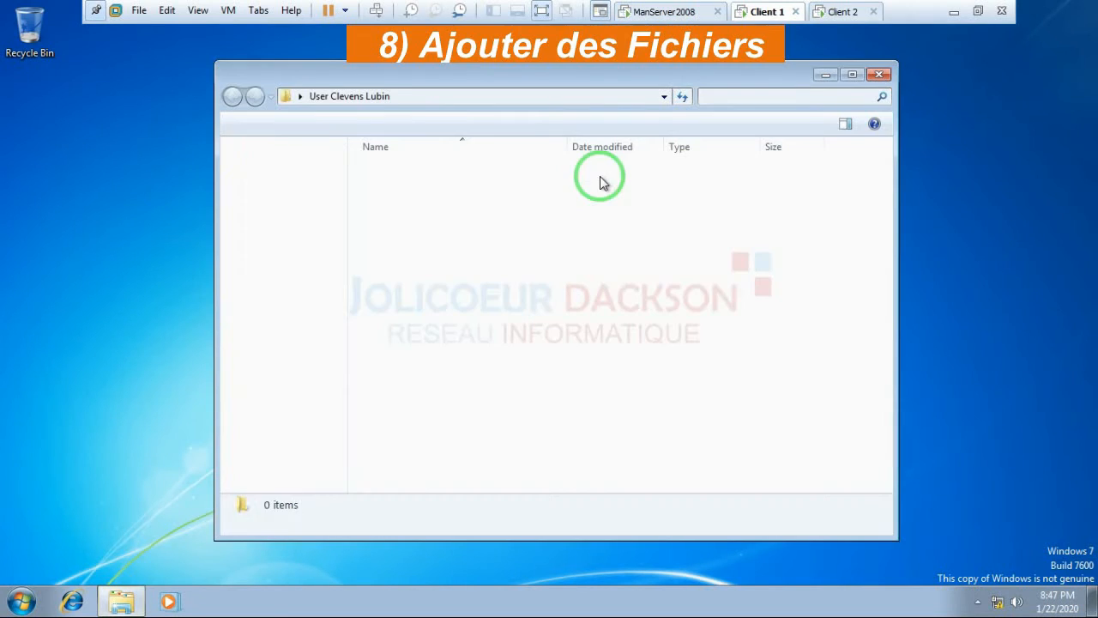
Step: Create a new rich text document named 'Bulletin' inside the user's folder
right_click(552, 241)
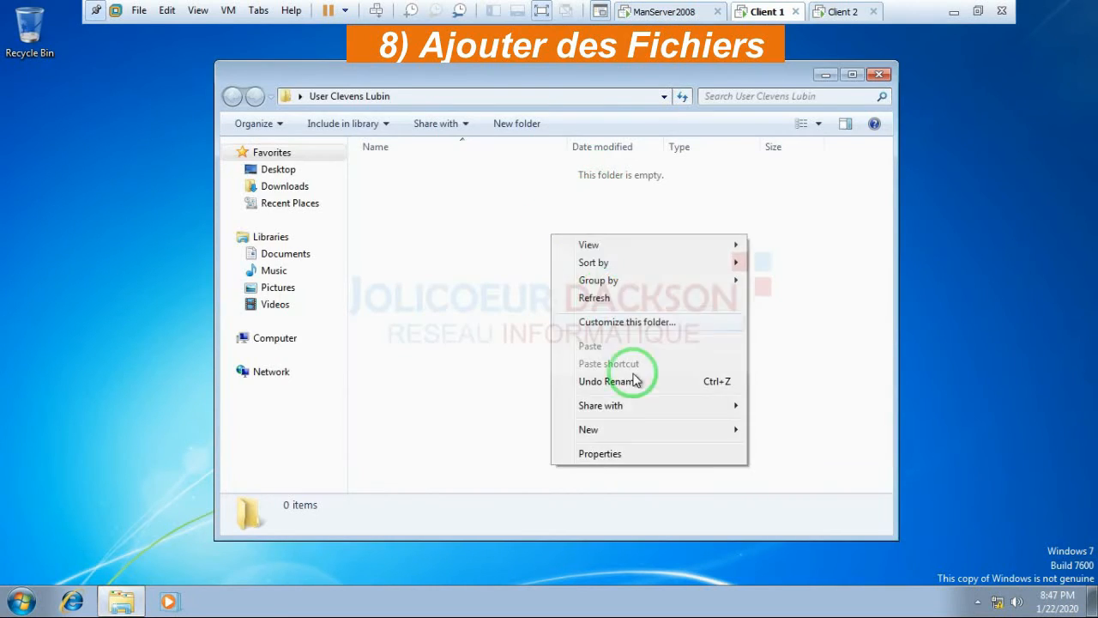
mouse_move(668, 435)
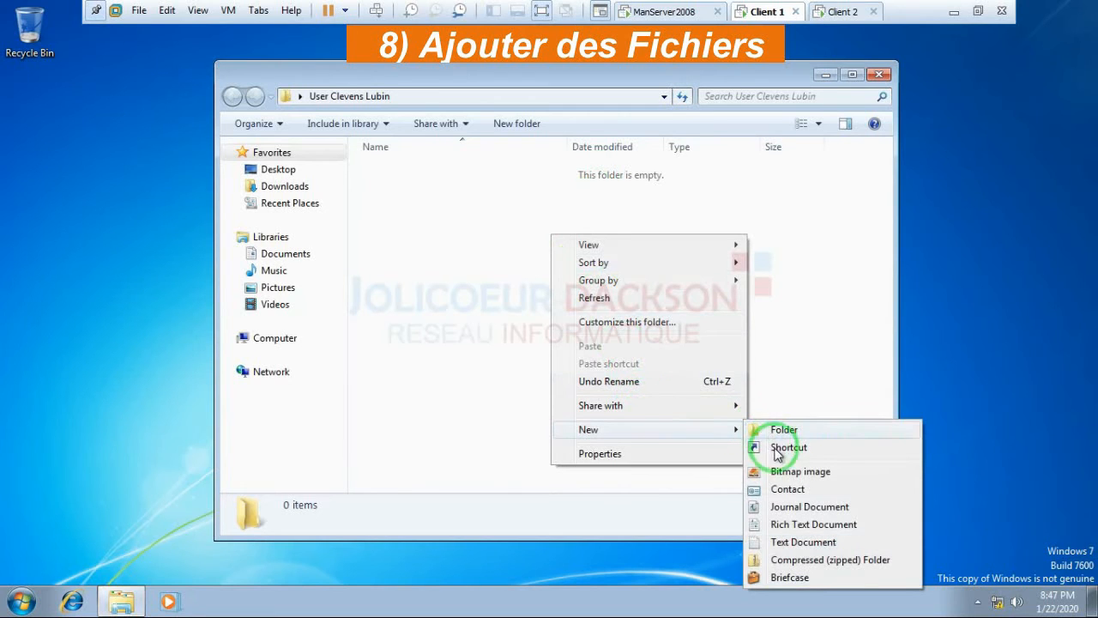
left_click(779, 525)
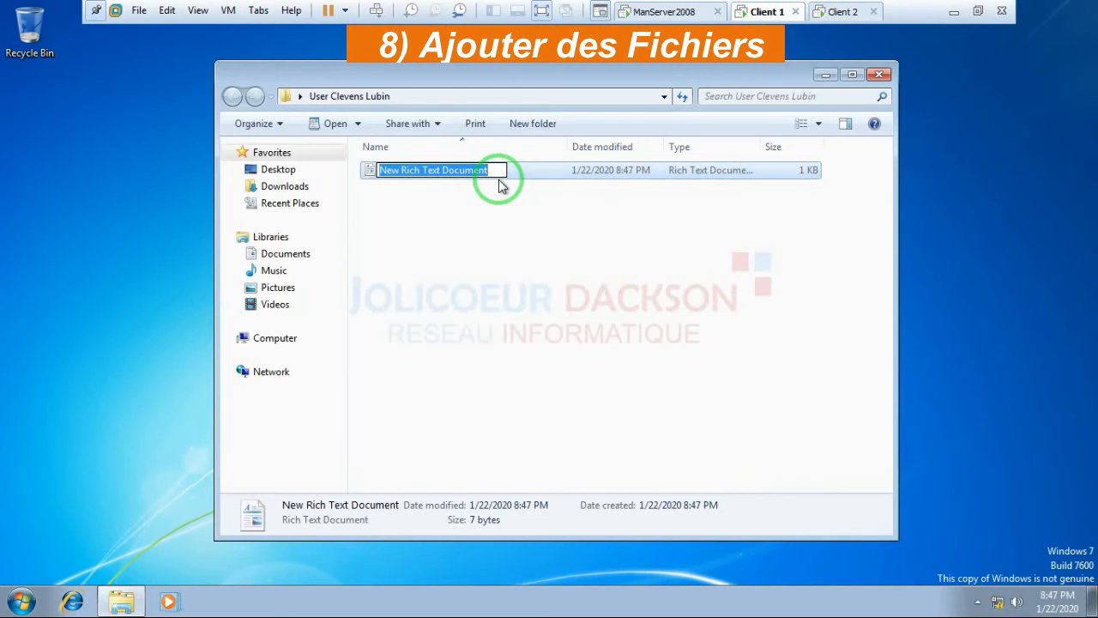
type("Bu")
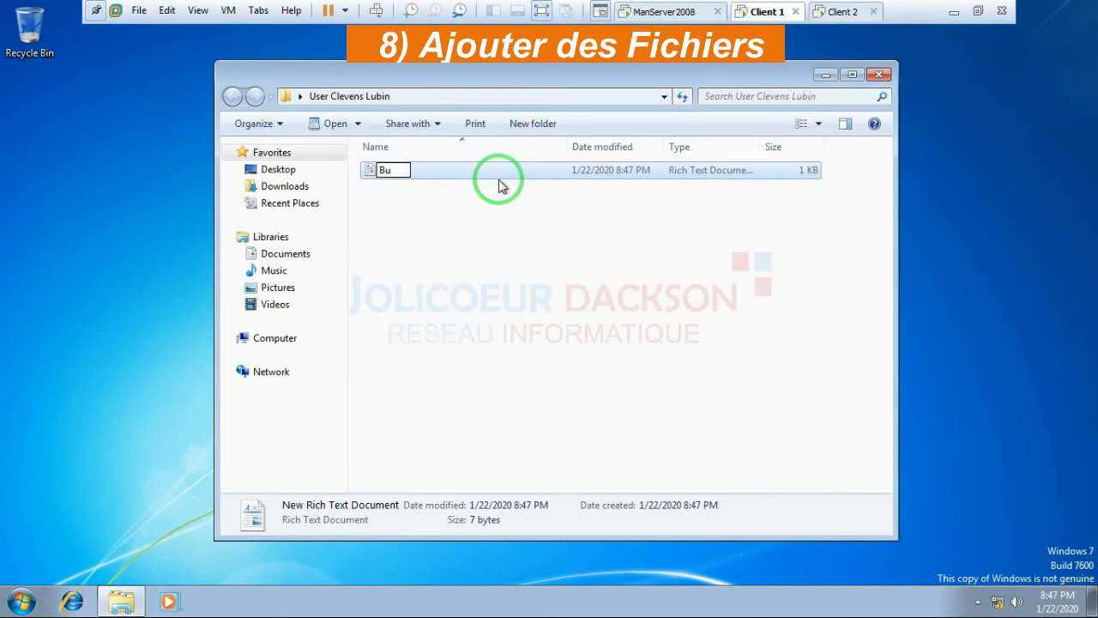
type("lletin")
left_click(502, 230)
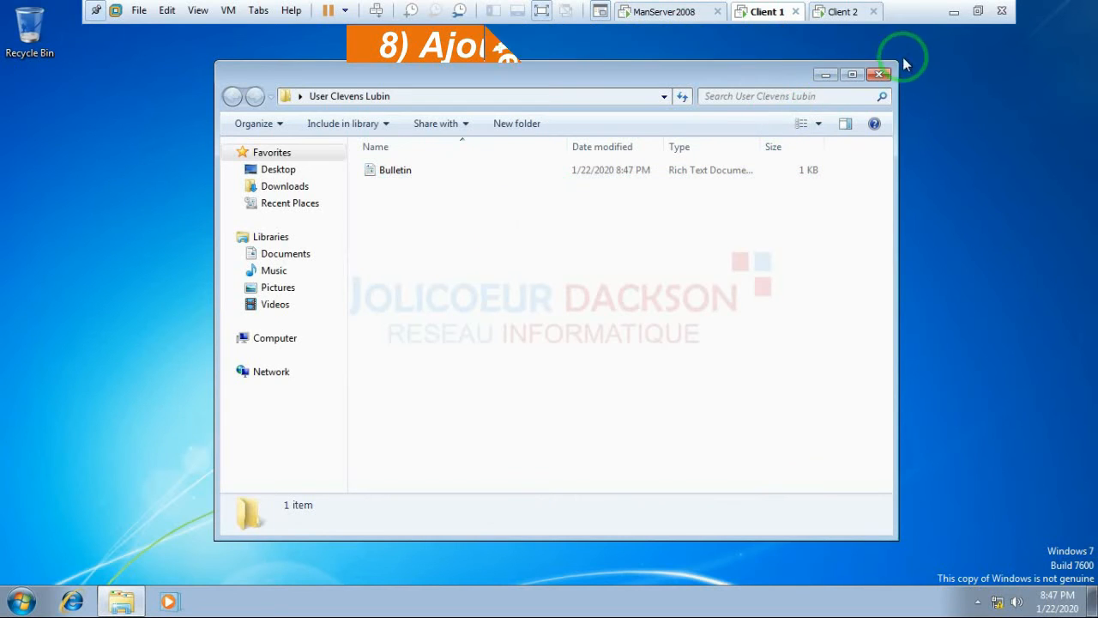
Step: Close the folder window, move the user's folder left of the Windows logo, and refresh the desktop
left_click(879, 75)
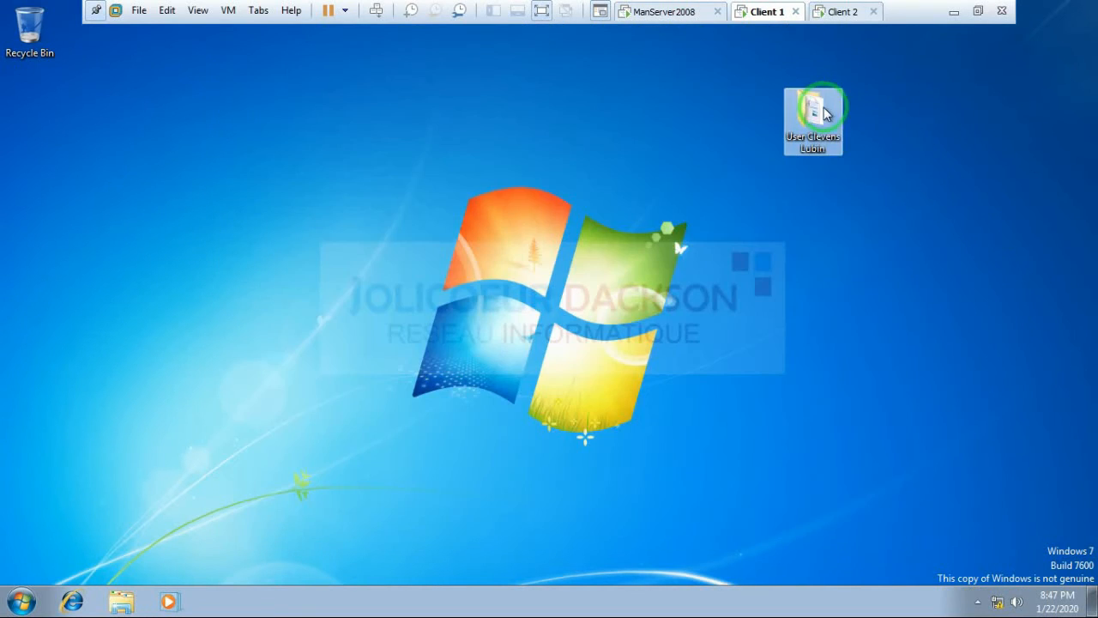
left_click_drag(814, 102, 359, 189)
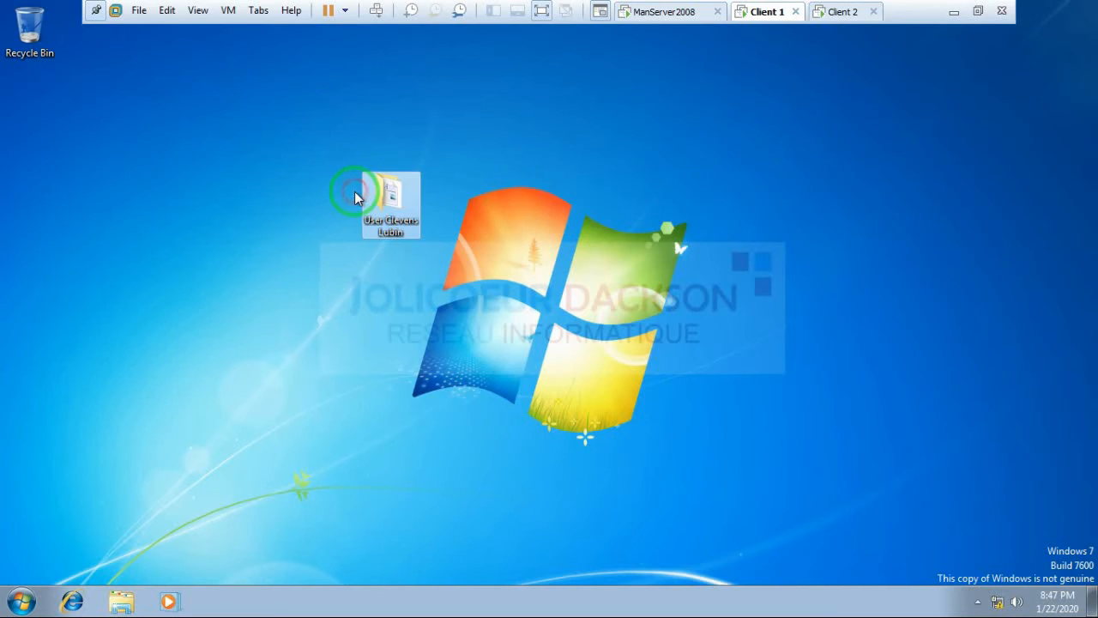
right_click(544, 108)
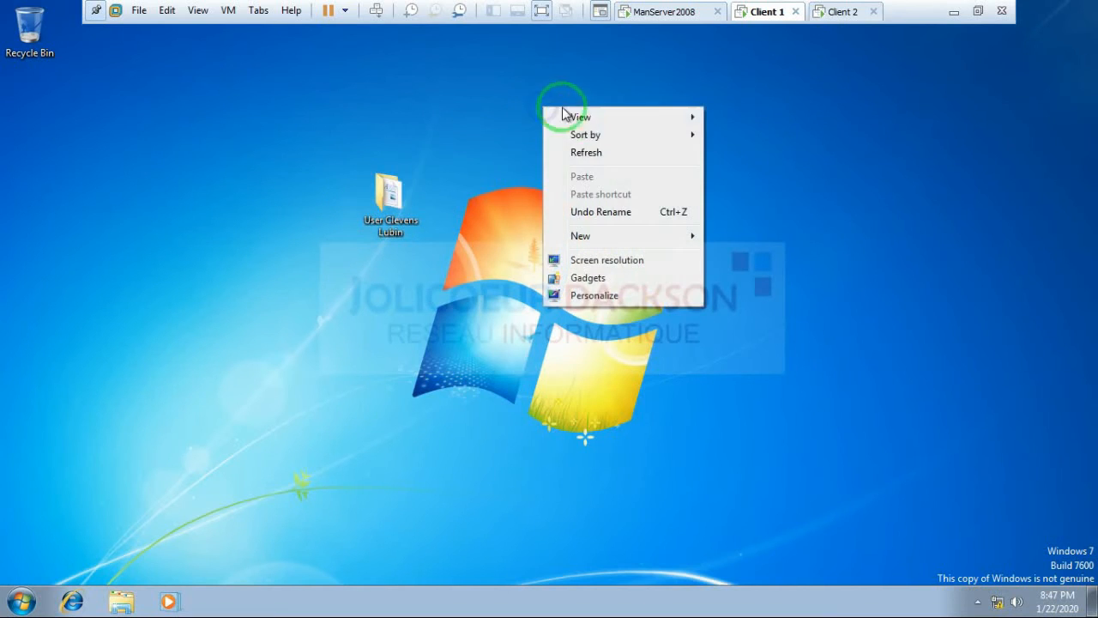
left_click(583, 152)
left_click(345, 12)
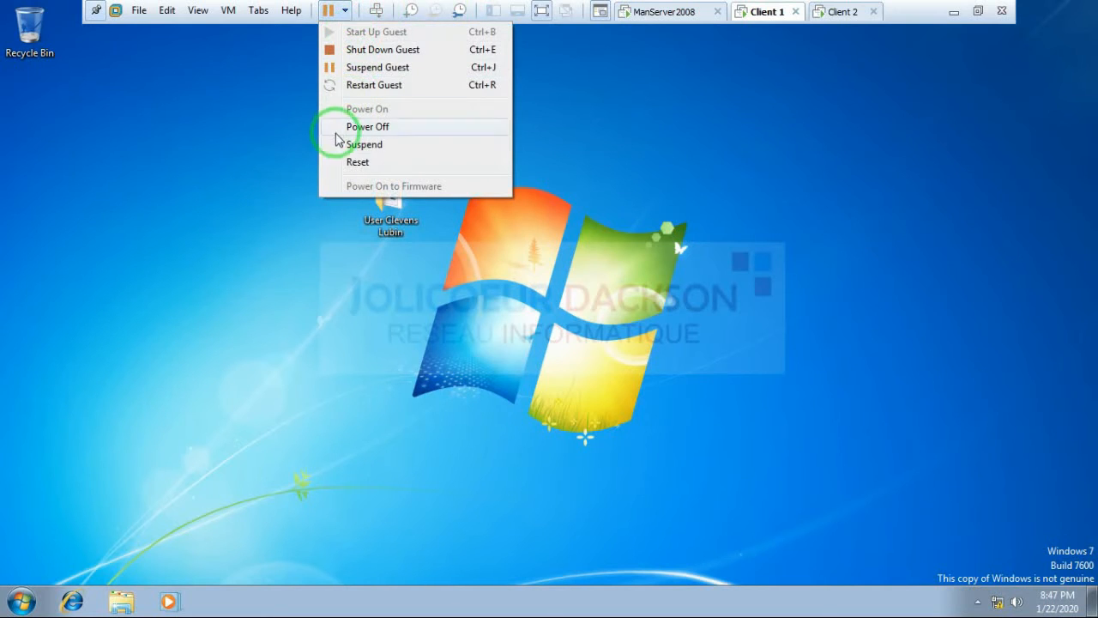
Step: Log the domain user off Client 1 using the Start menu's Log off option
left_click(259, 228)
left_click(20, 603)
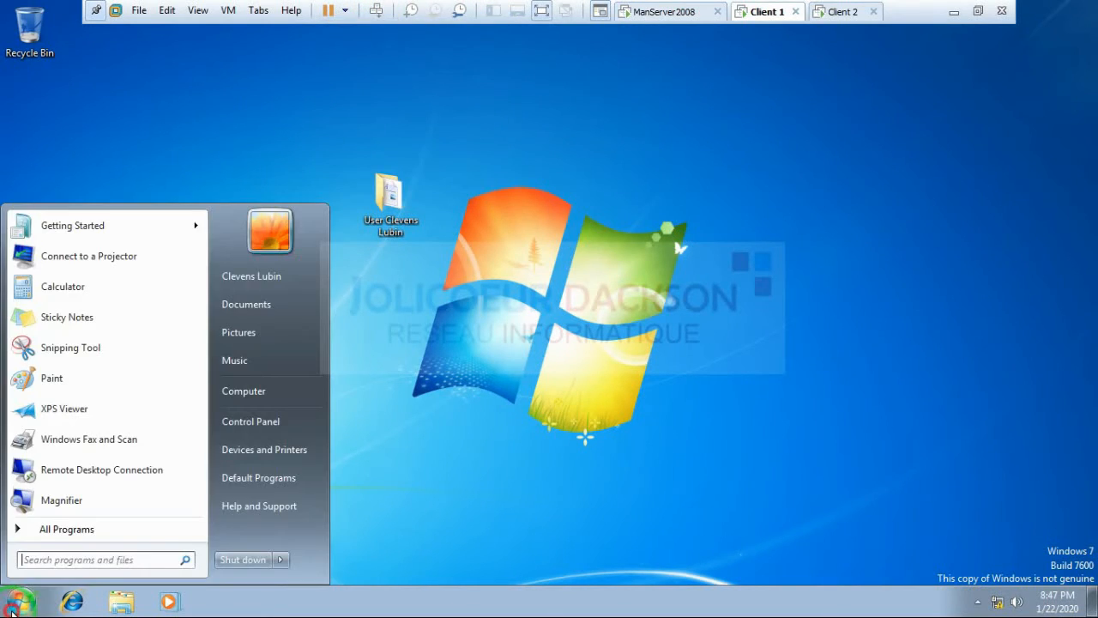
left_click(281, 559)
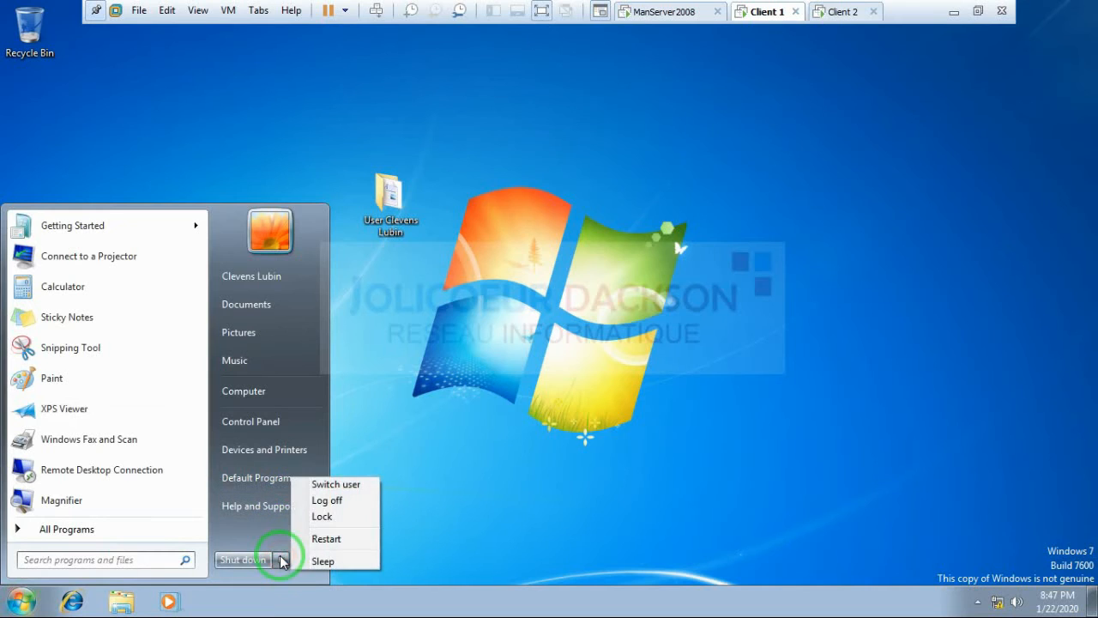
left_click(329, 498)
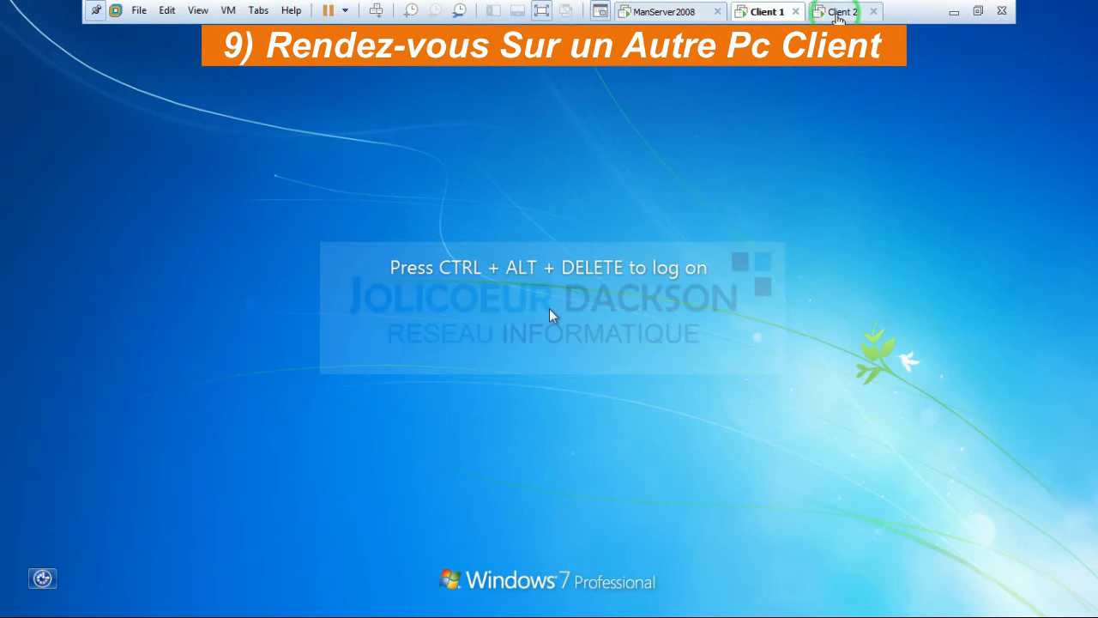
Step: Switch to Client 2 and bring up a blank Other User logon form via Ctrl+Alt+Del
left_click(839, 13)
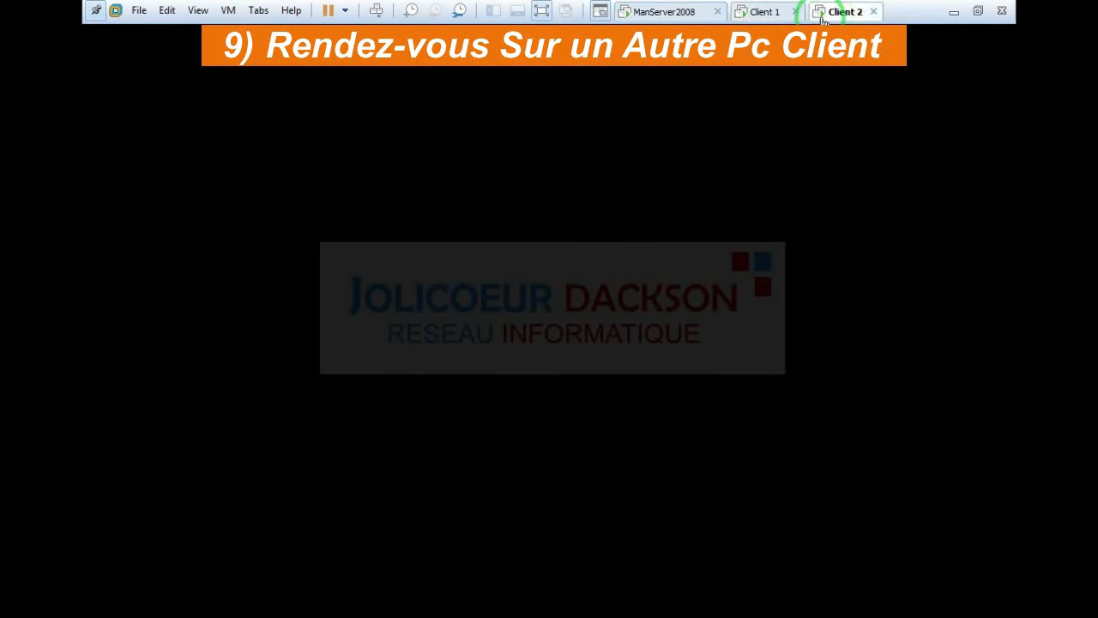
left_click(699, 180)
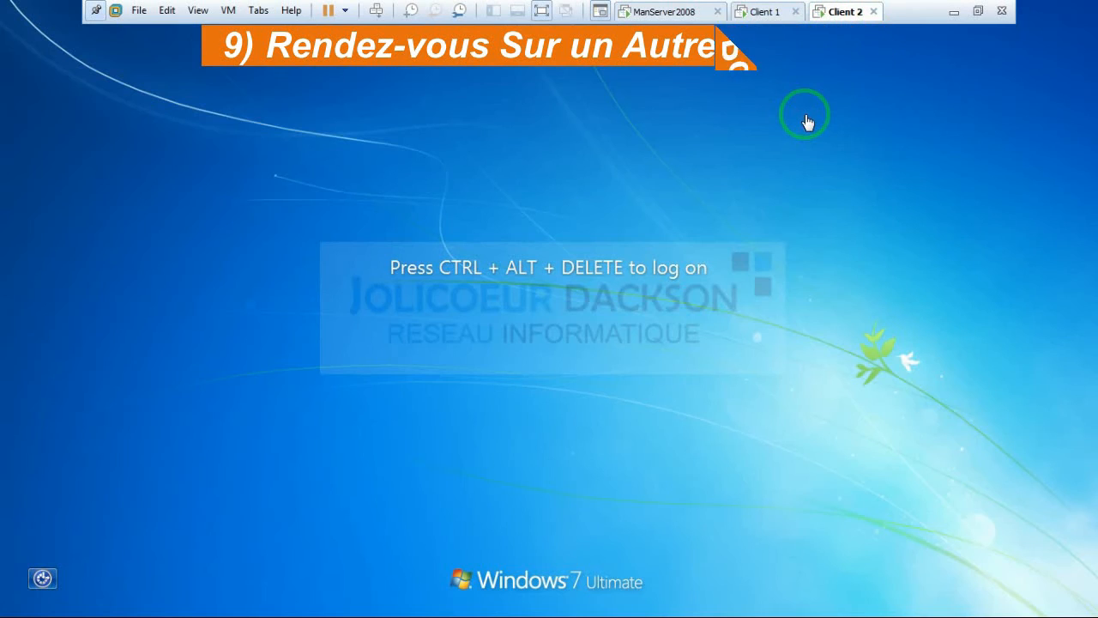
left_click(376, 12)
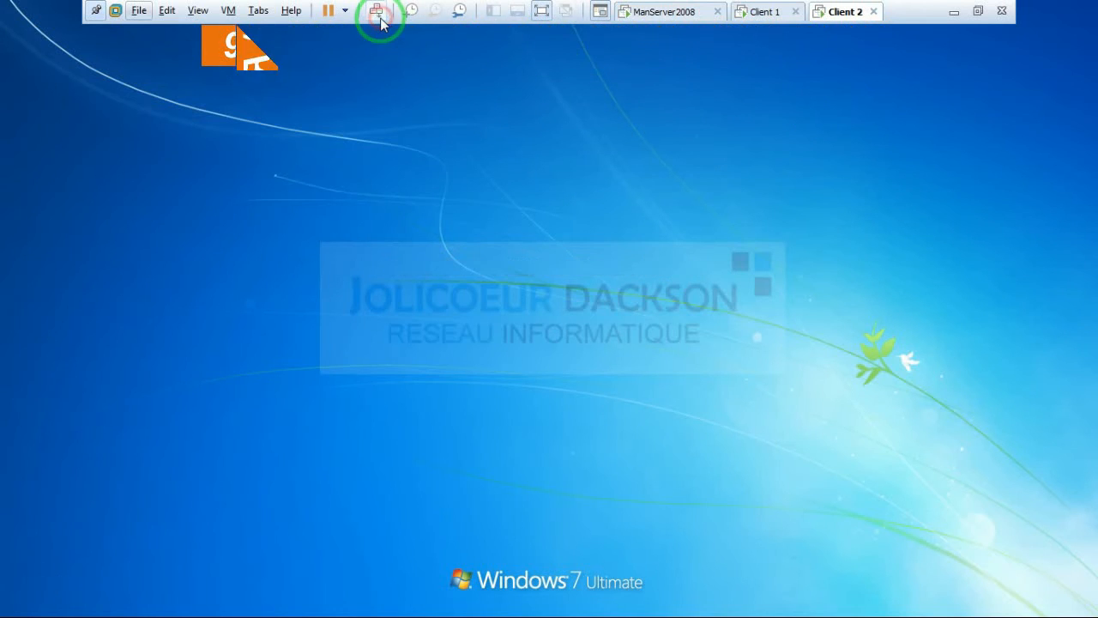
left_click(545, 464)
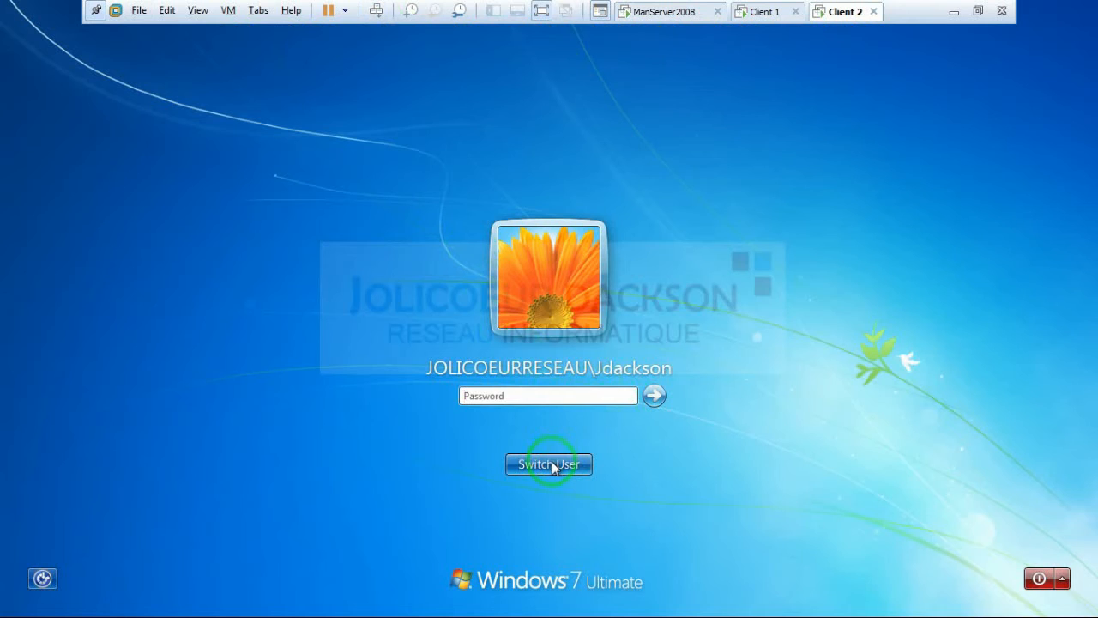
left_click(549, 464)
left_click(612, 383)
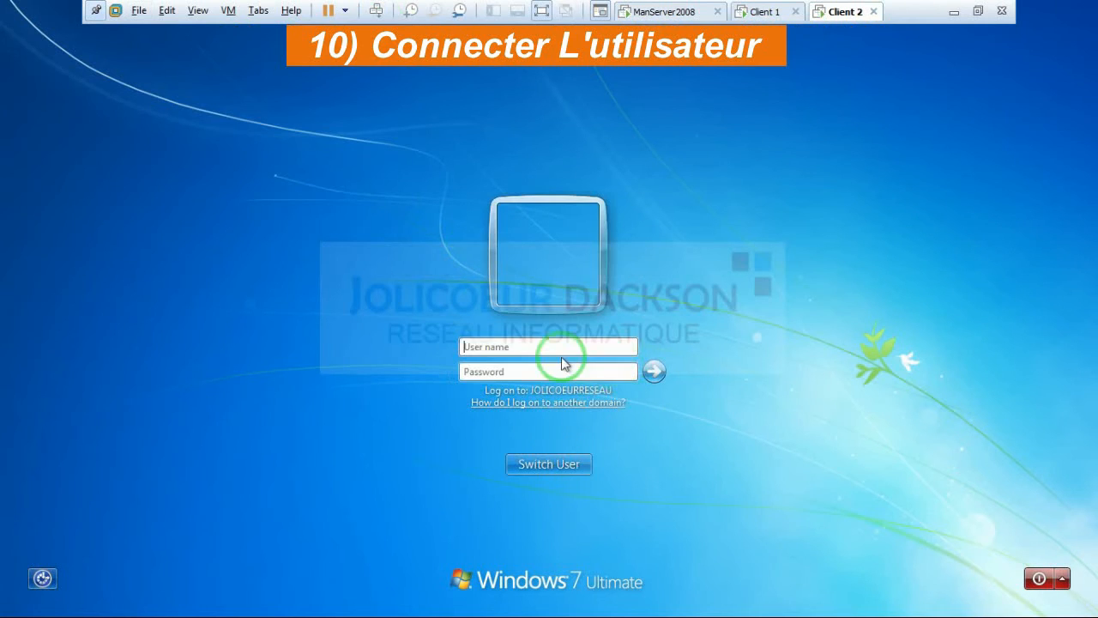
Step: Sign in to Client 2 with the domain user name and the account password
left_click(522, 347)
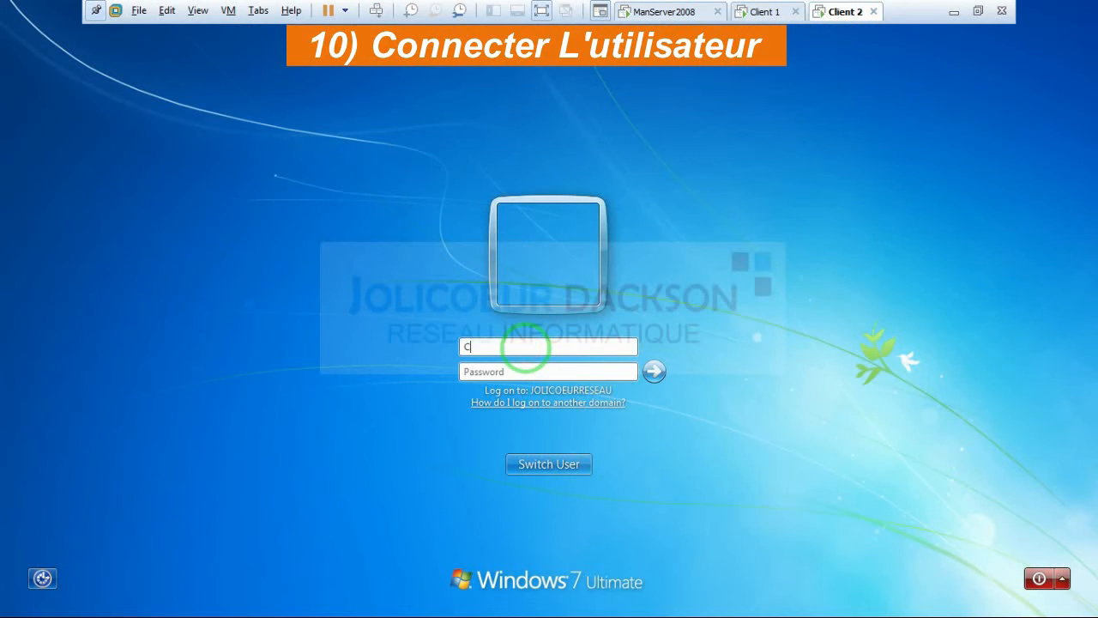
key("Tab")
type("••••••••")
key("Return")
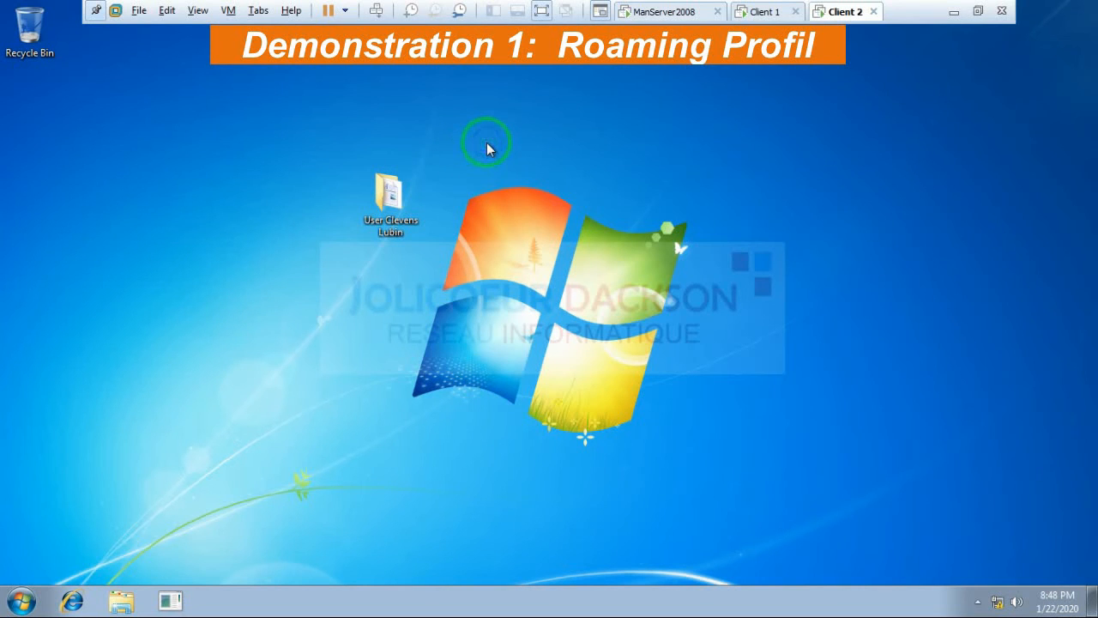
Step: Refresh Client 2's desktop, open the user's folder to confirm Bulletin is there, then close it
right_click(486, 149)
left_click(516, 188)
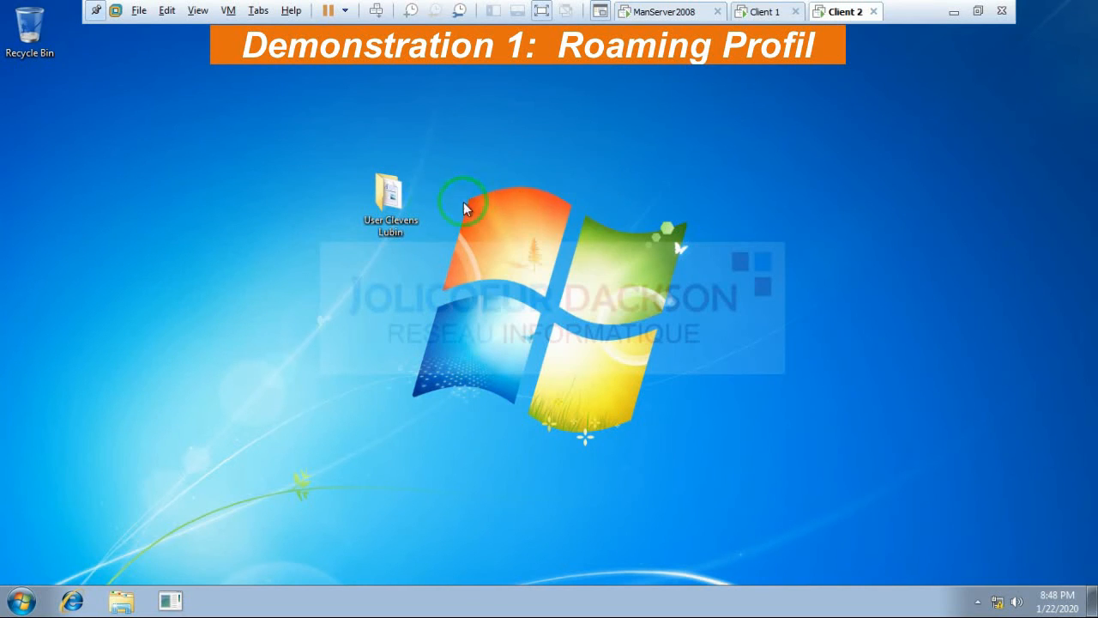
right_click(390, 203)
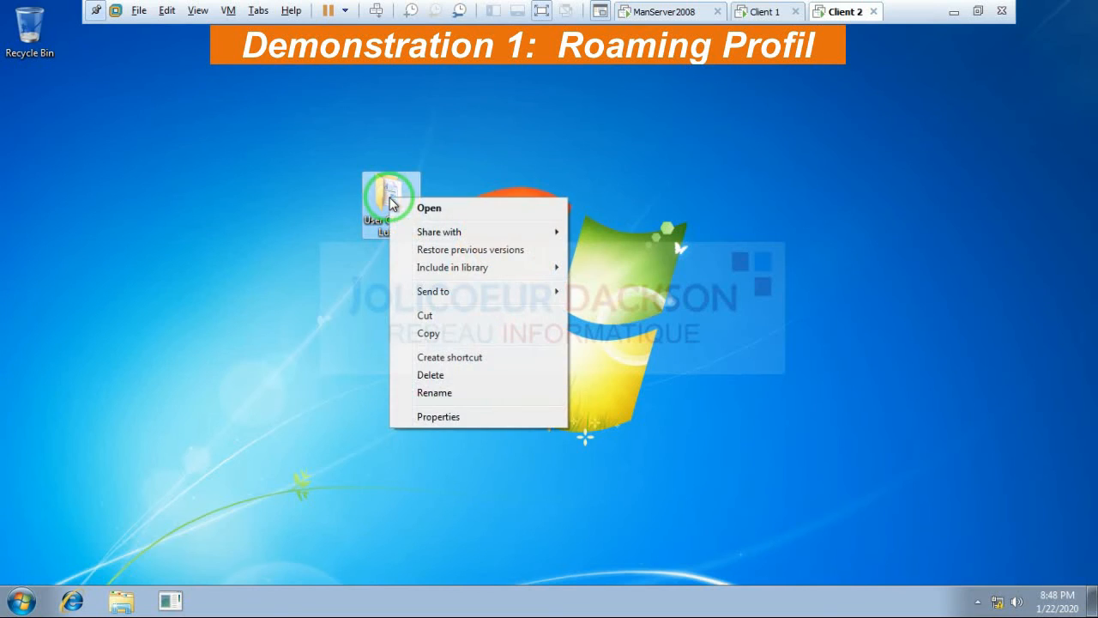
left_click(412, 208)
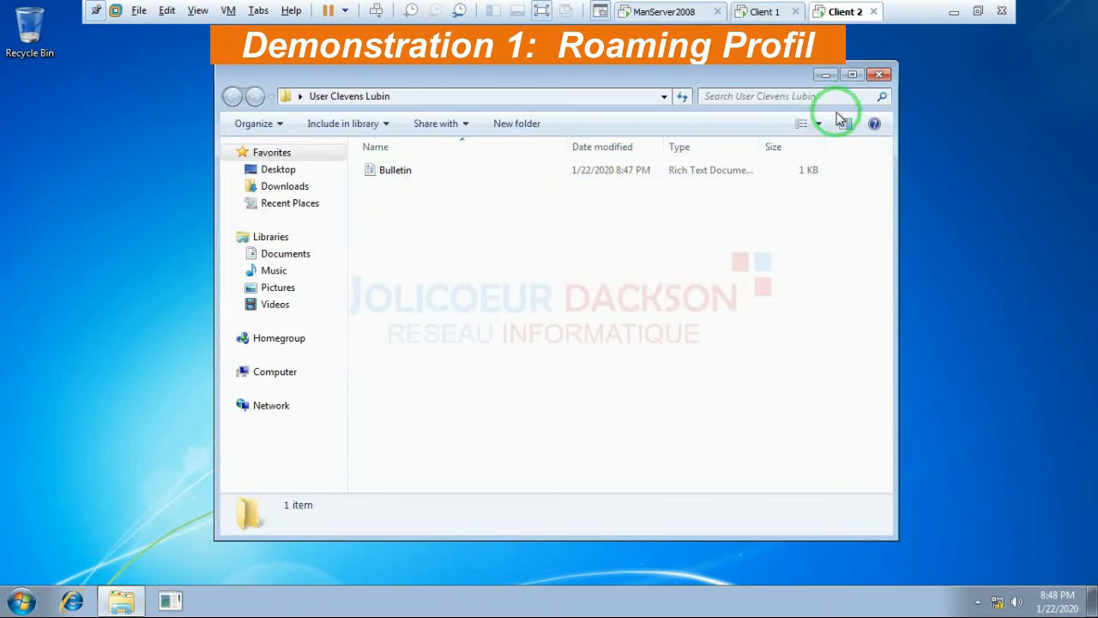
left_click(880, 77)
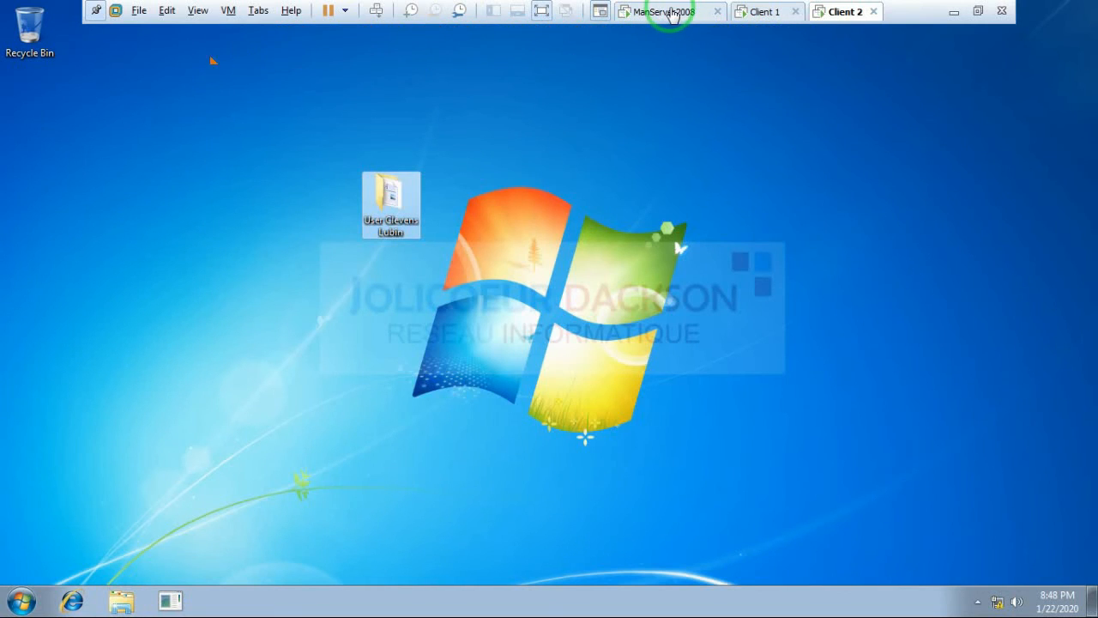
left_click(674, 12)
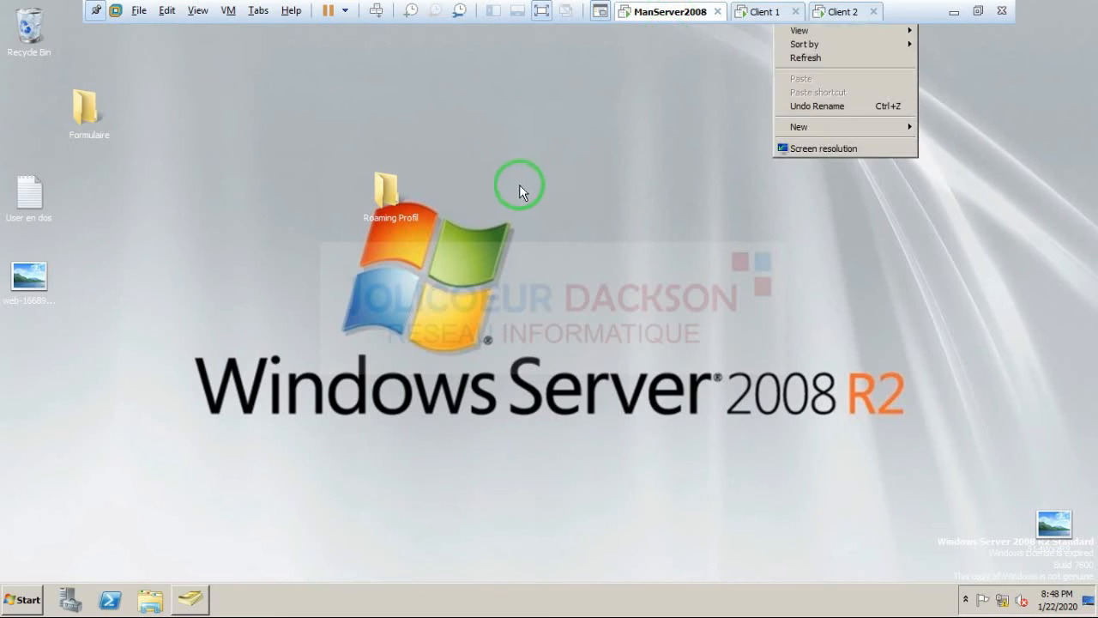
left_click(801, 59)
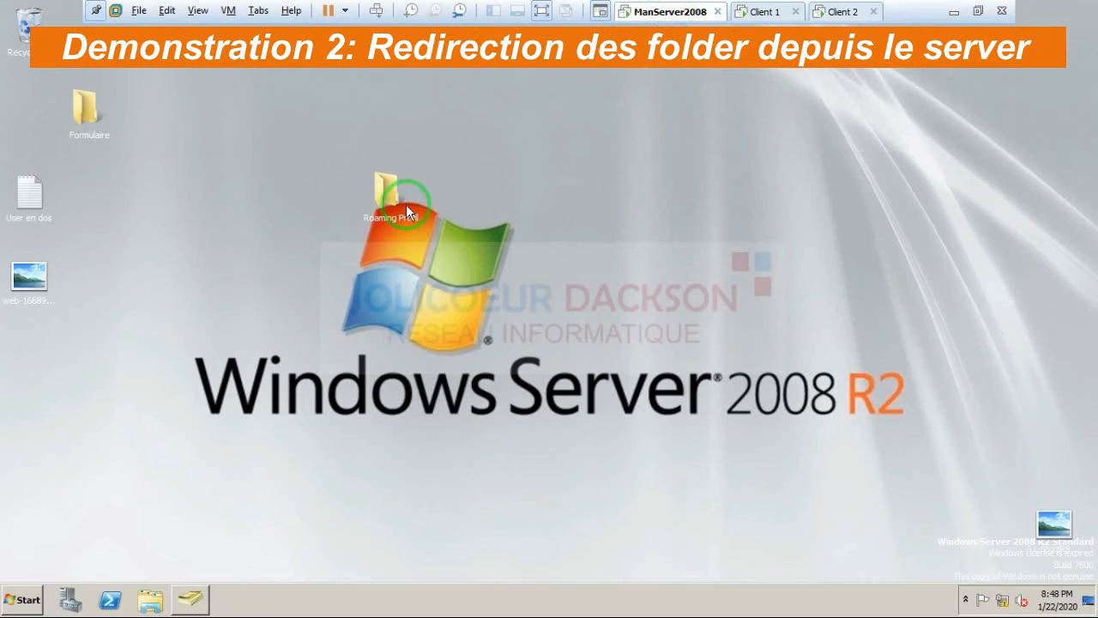
right_click(394, 200)
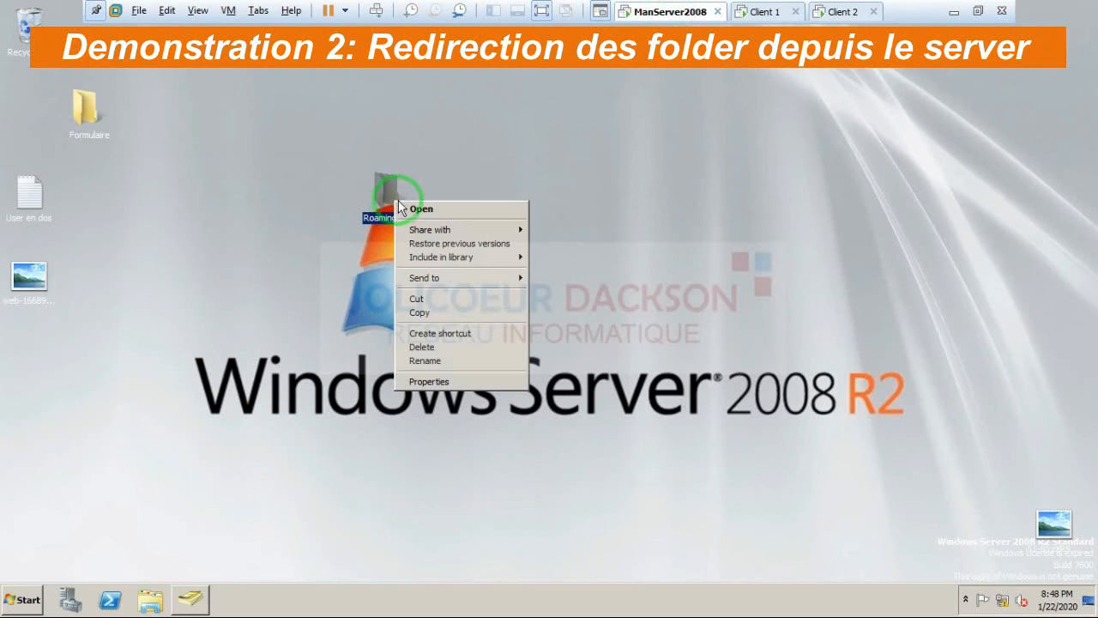
left_click(411, 210)
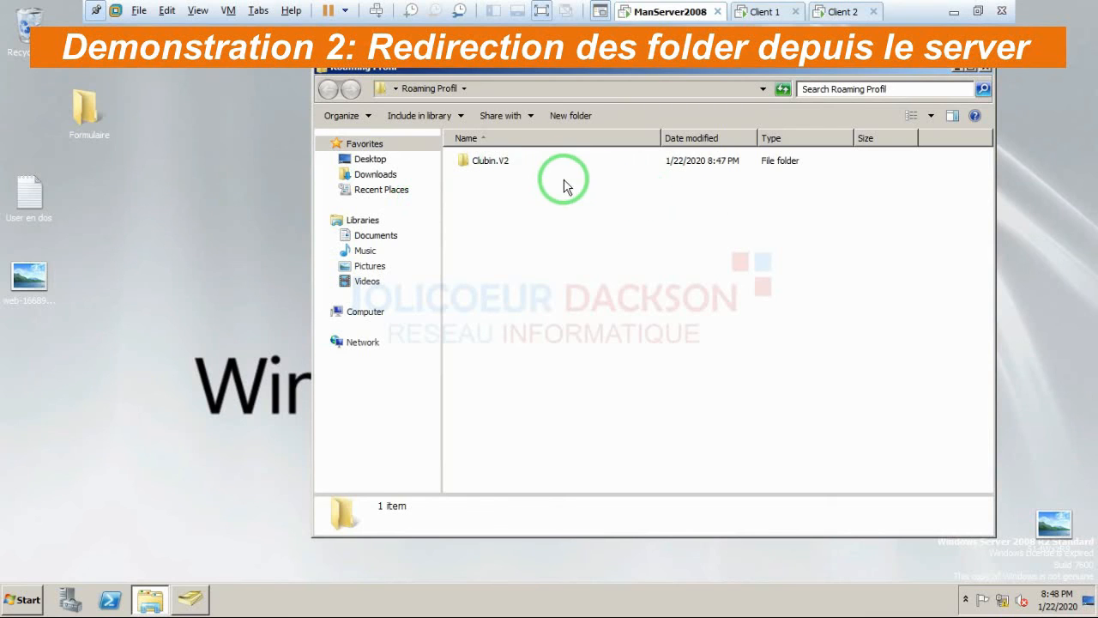
left_click(489, 170)
right_click(485, 166)
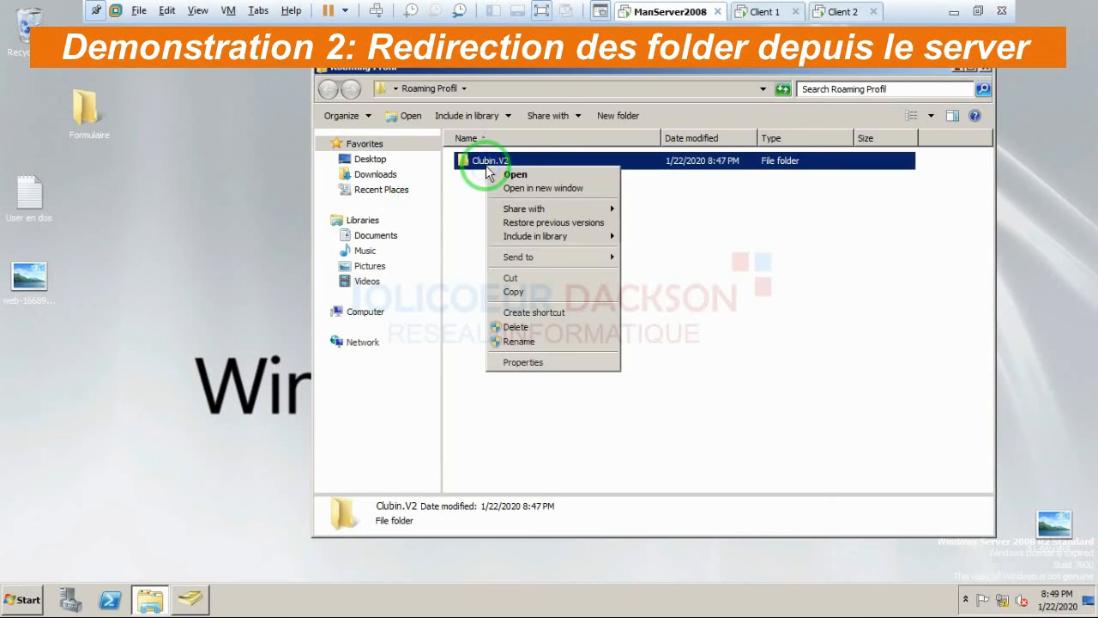
left_click(507, 176)
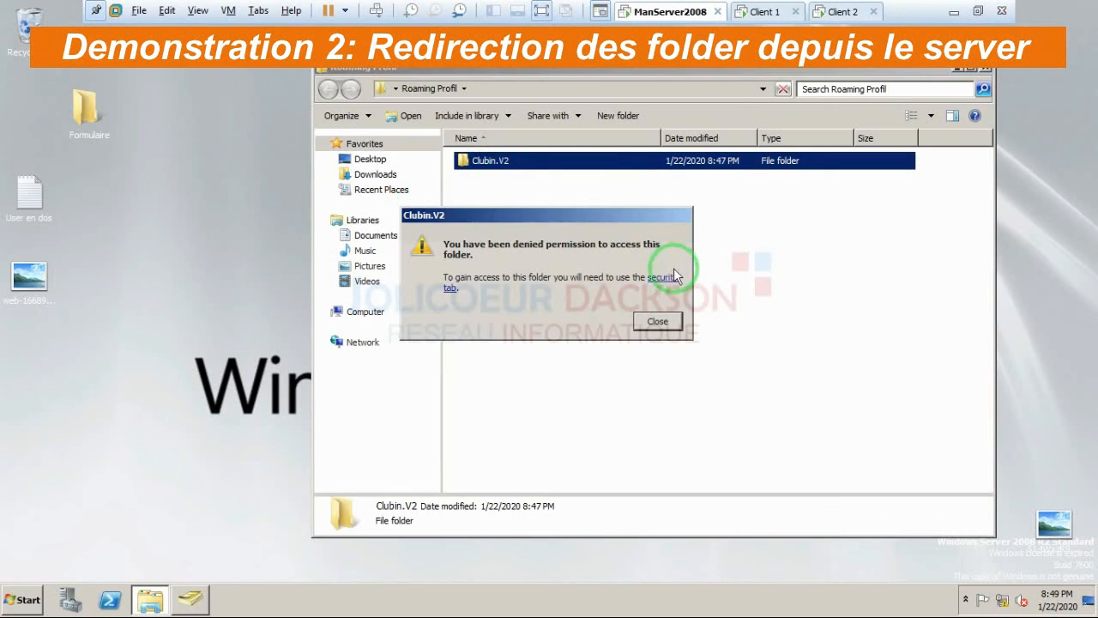
left_click(674, 277)
left_click(743, 340)
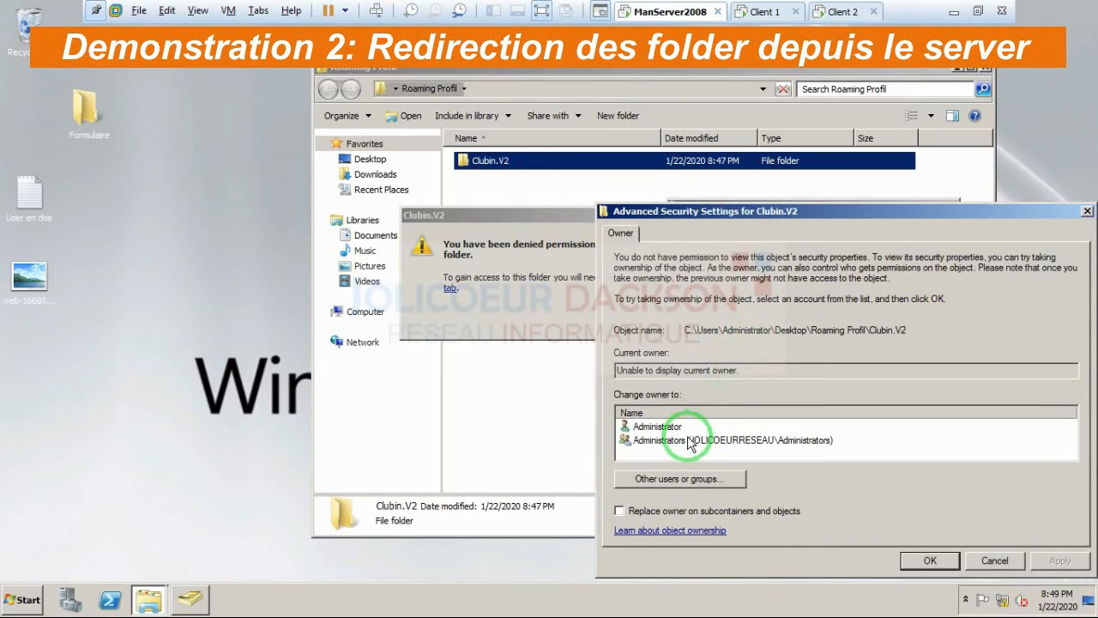
left_click(689, 442)
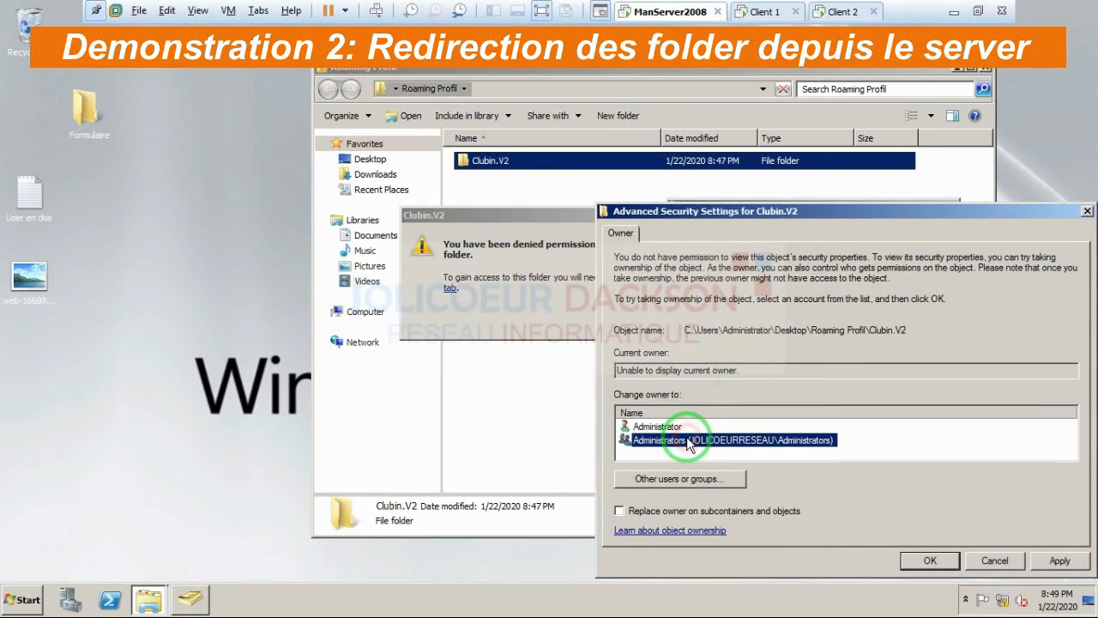
left_click(619, 512)
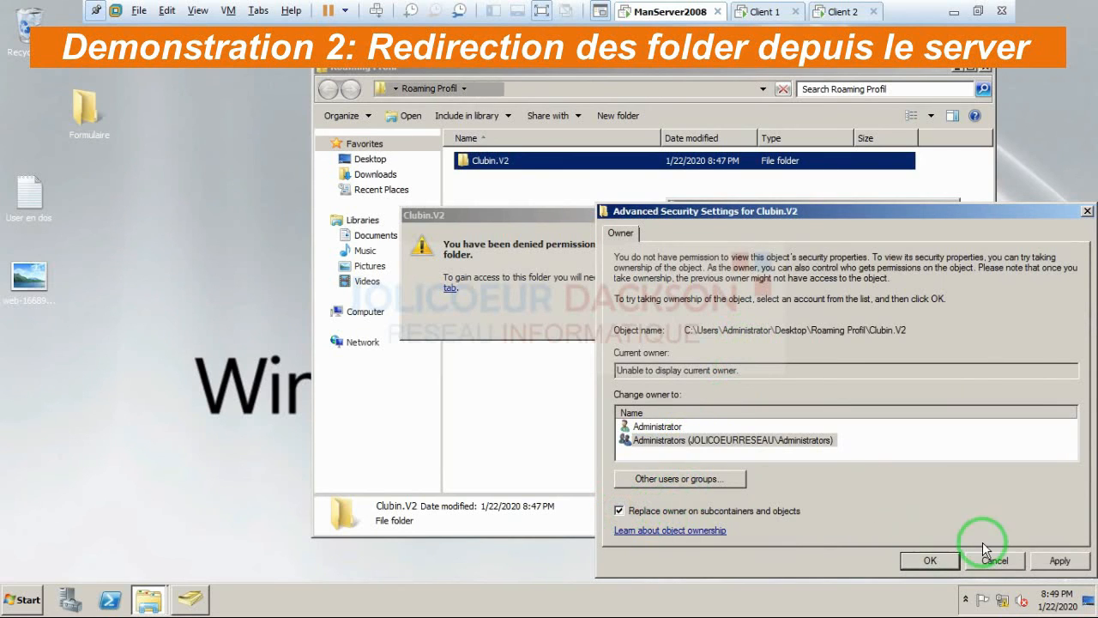
left_click(1057, 561)
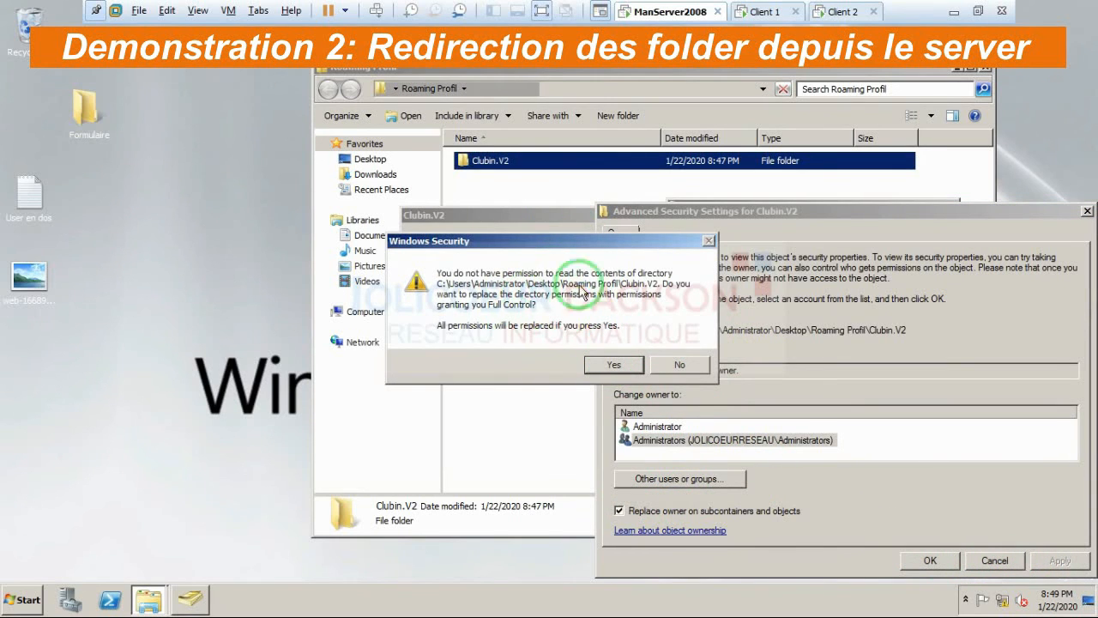
Step: Replace the folder's permissions to grant full control and close the security dialogs
left_click(614, 367)
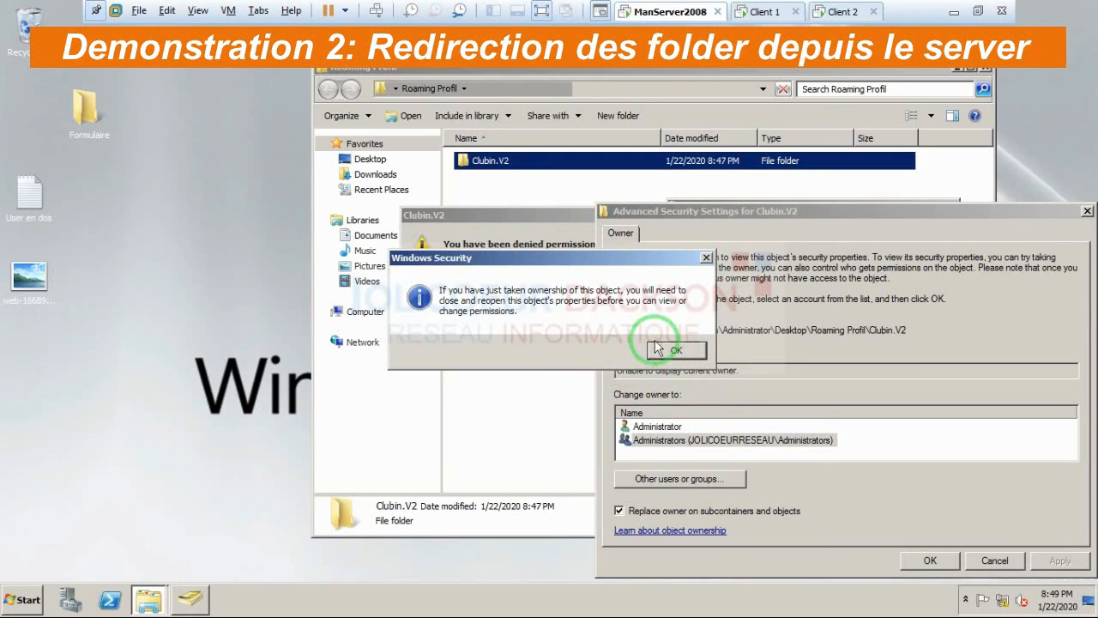
left_click(662, 349)
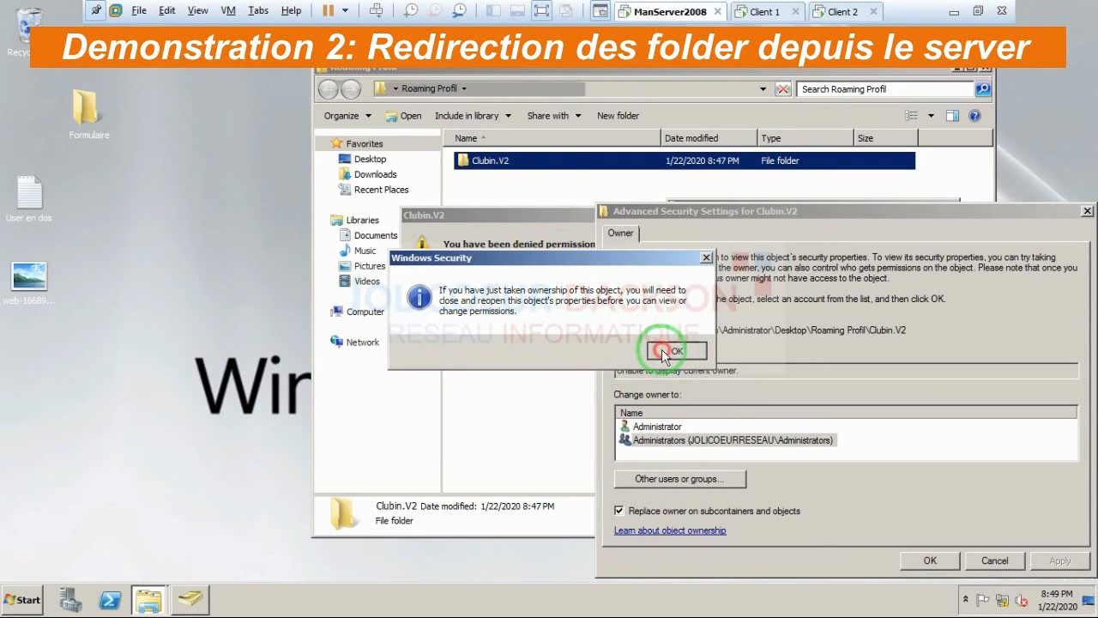
left_click(921, 562)
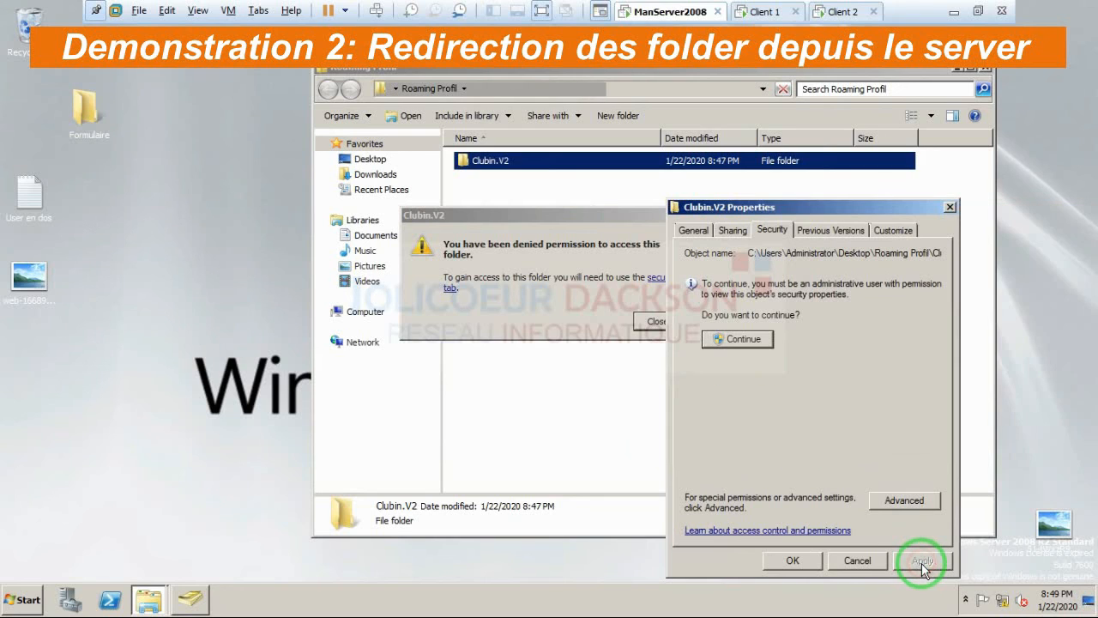
left_click(799, 561)
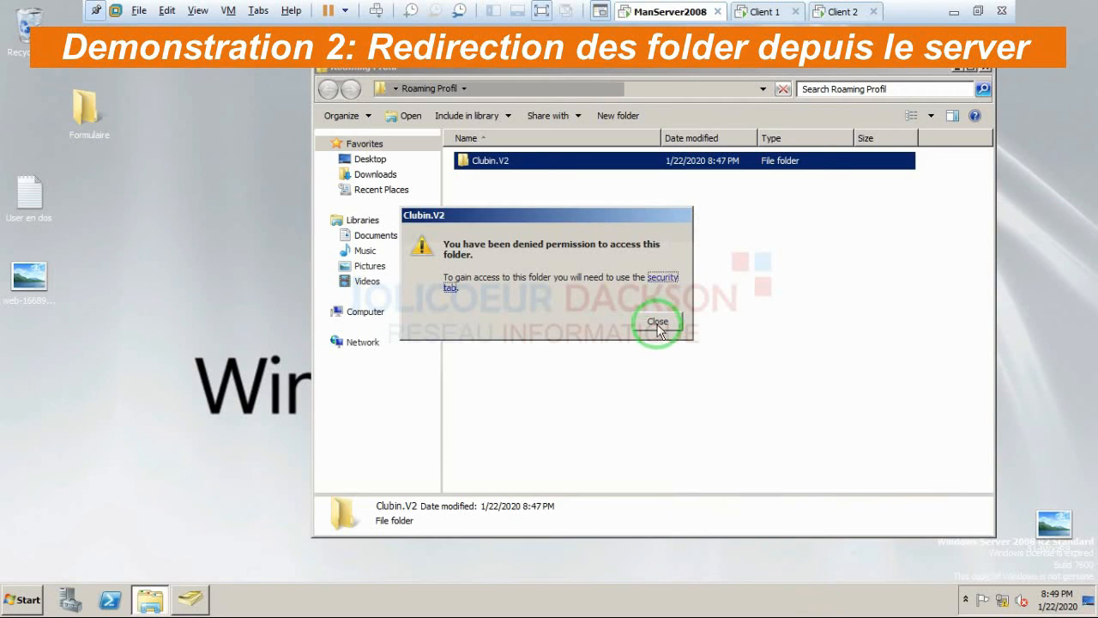
left_click(659, 324)
double_click(491, 162)
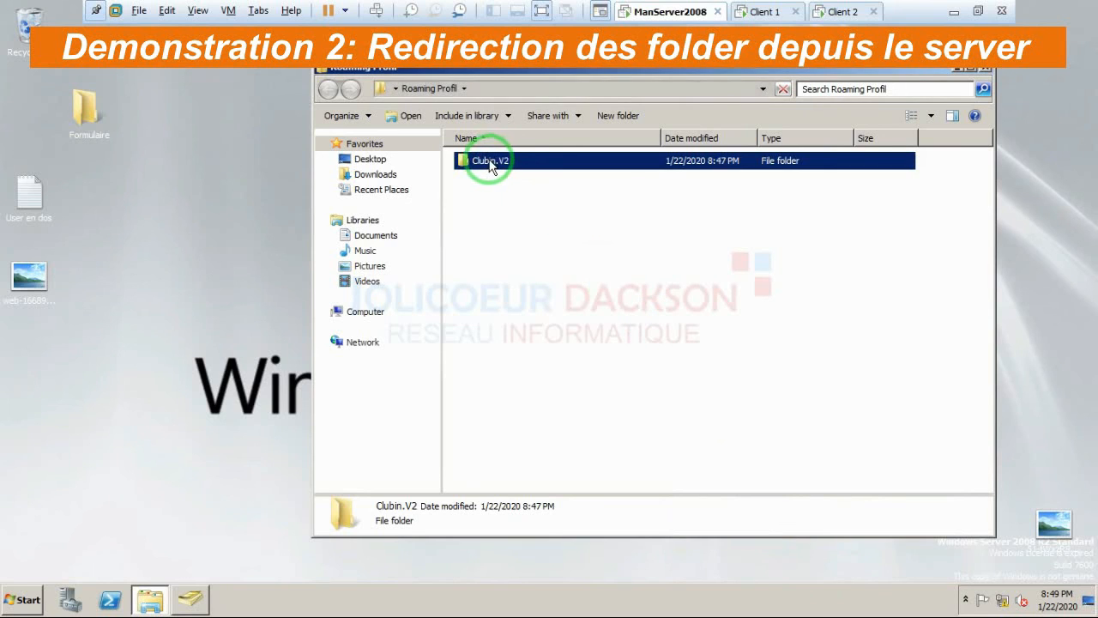
right_click(491, 164)
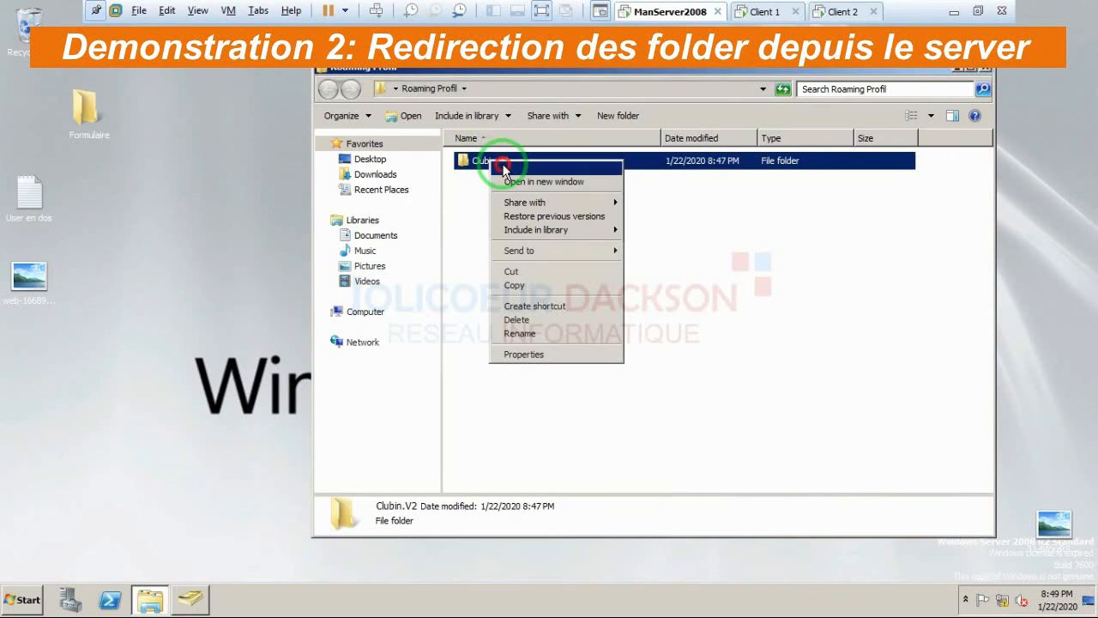
left_click(495, 176)
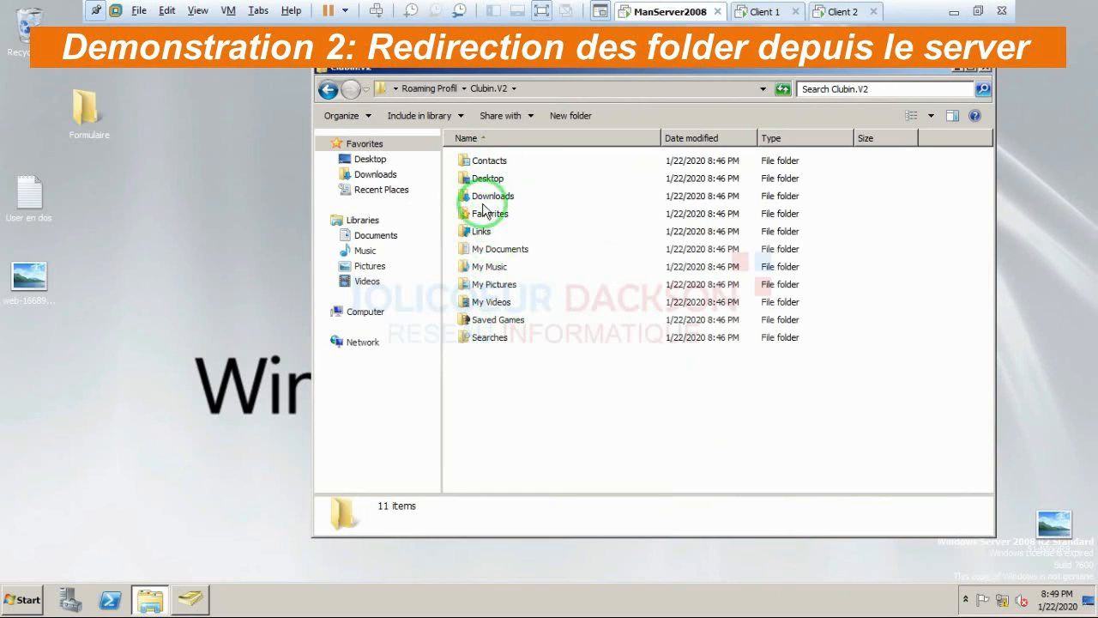
left_click(486, 182)
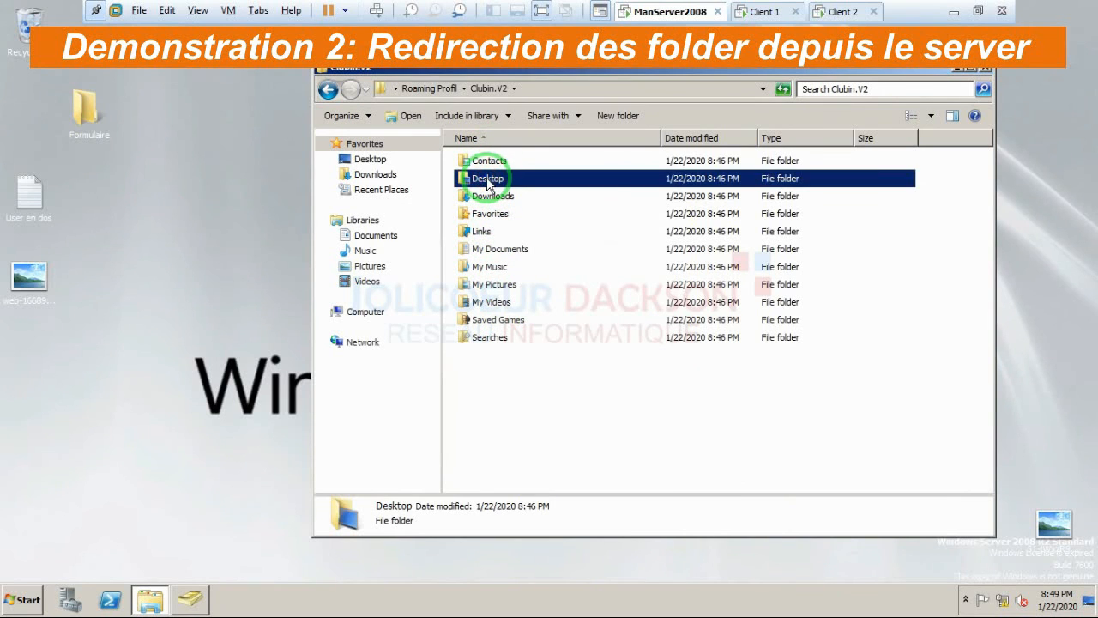
right_click(483, 184)
left_click(498, 188)
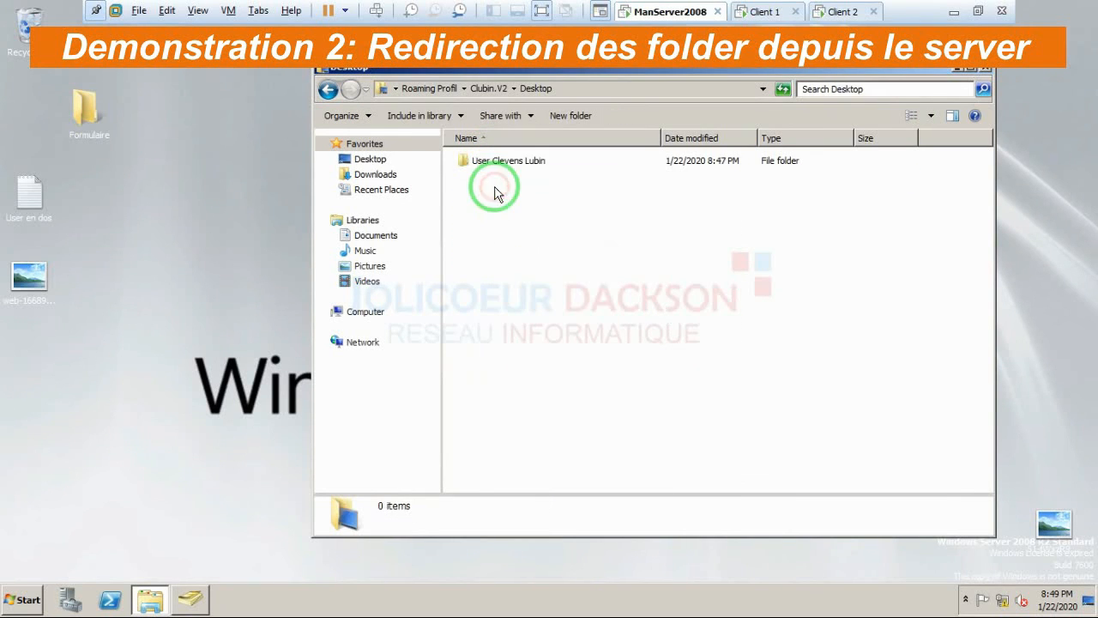
left_click(489, 161)
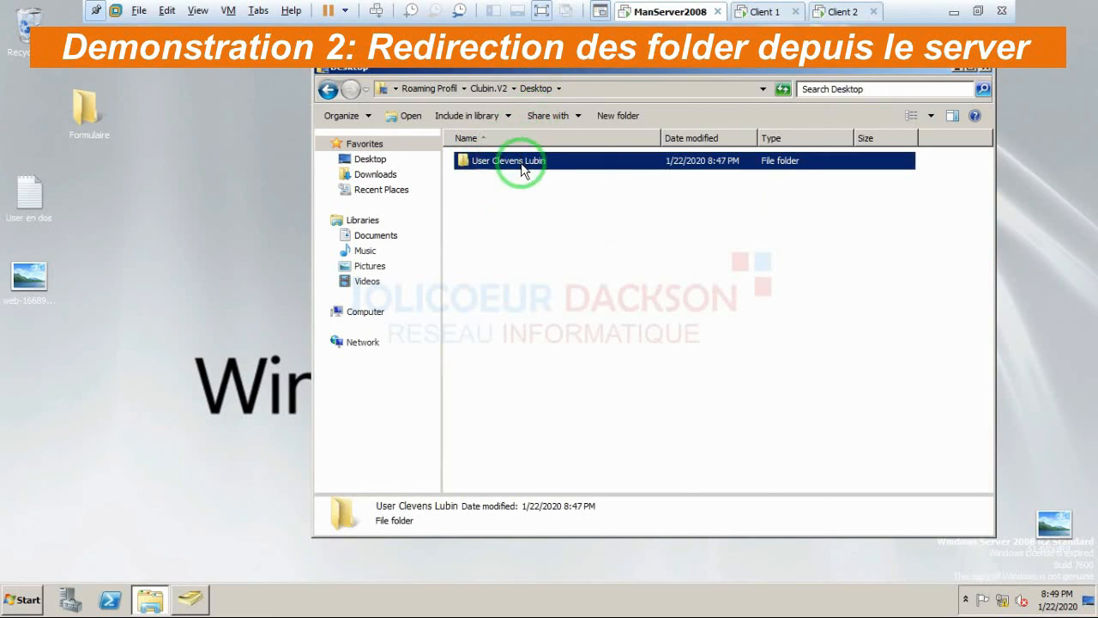
right_click(523, 170)
left_click(537, 174)
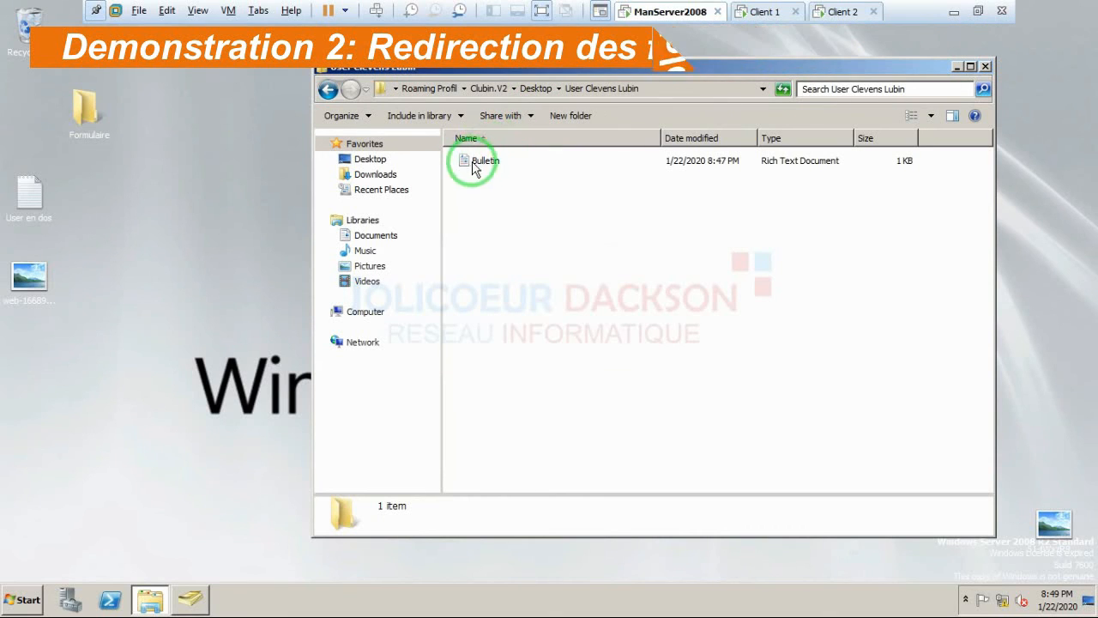
left_click(985, 67)
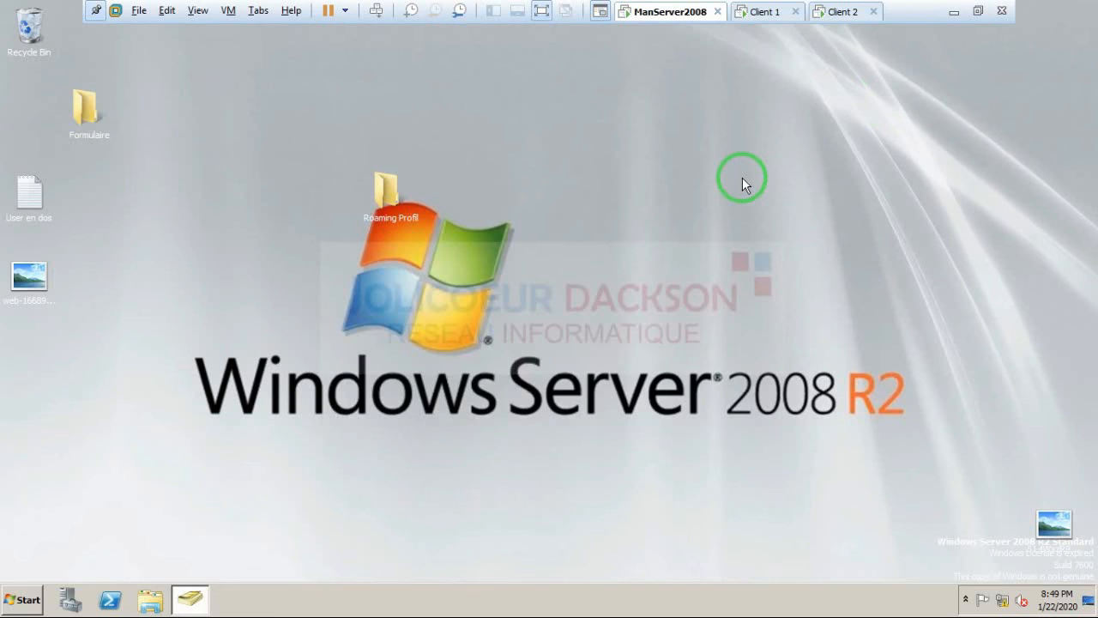
Step: Minimize the VMware window to reveal the host desktop
left_click(954, 16)
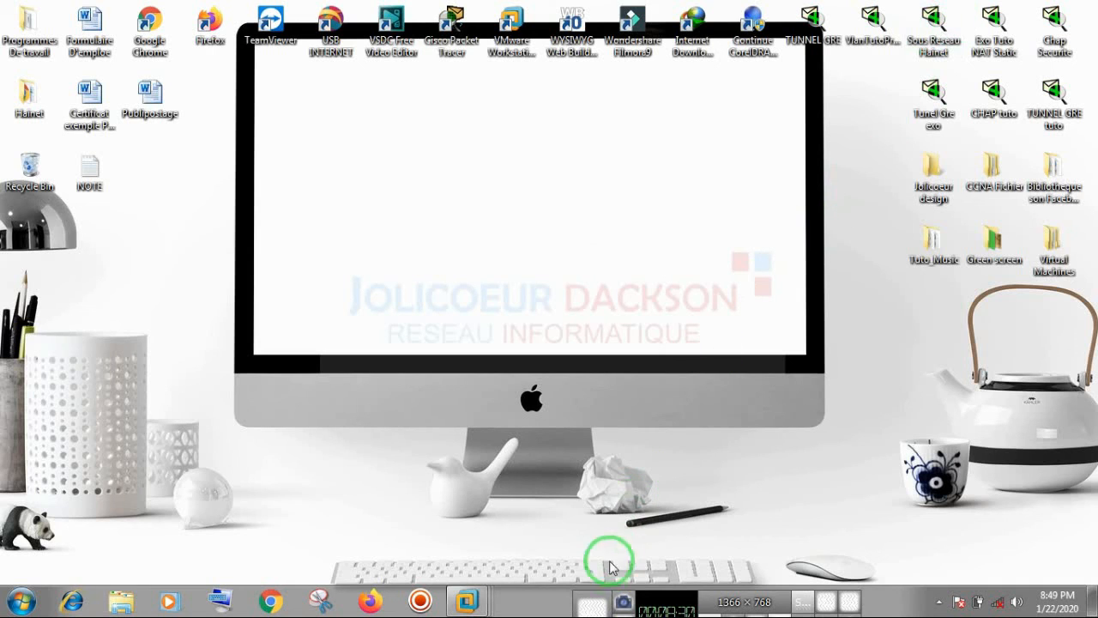
left_click(593, 605)
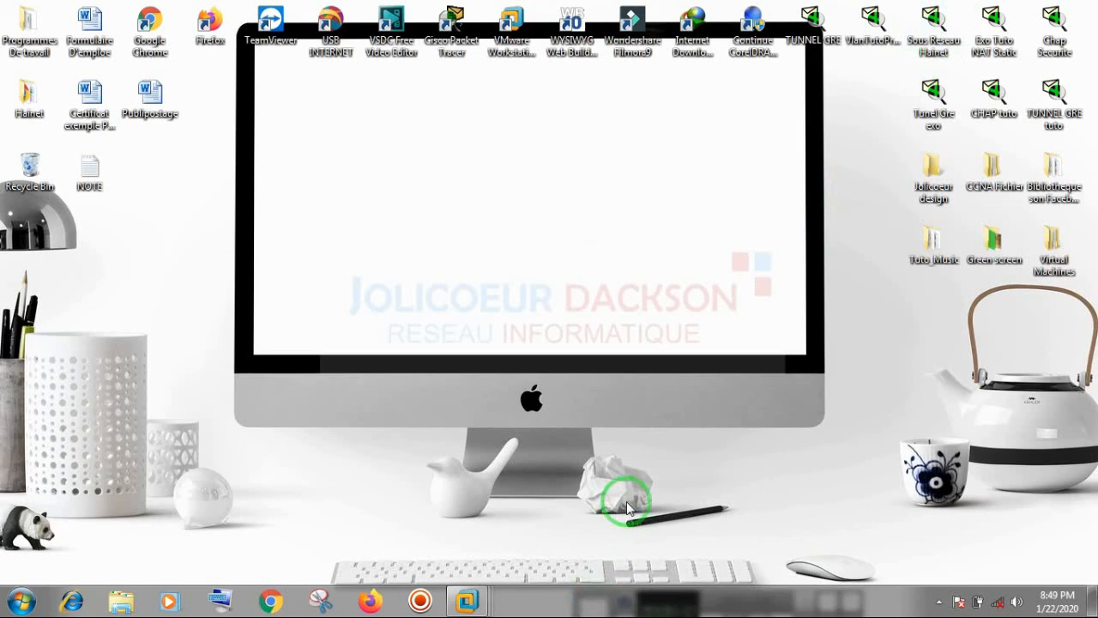